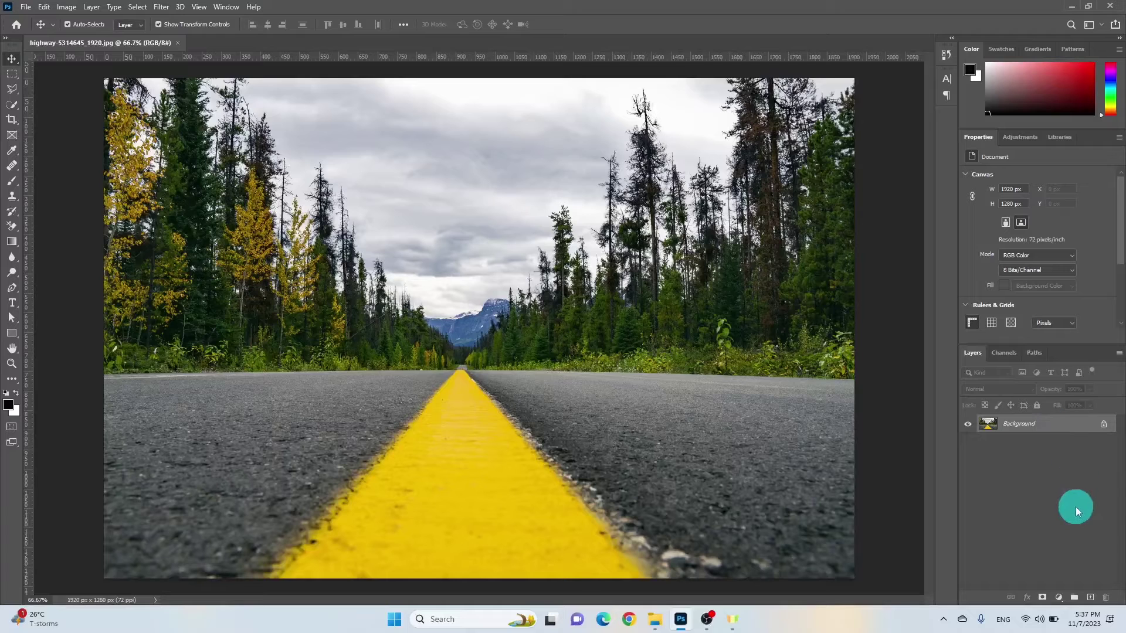
Duplicate the photo layer and start a text layer over the Background photo.
{"action": "key", "text": "ctrl+j"}
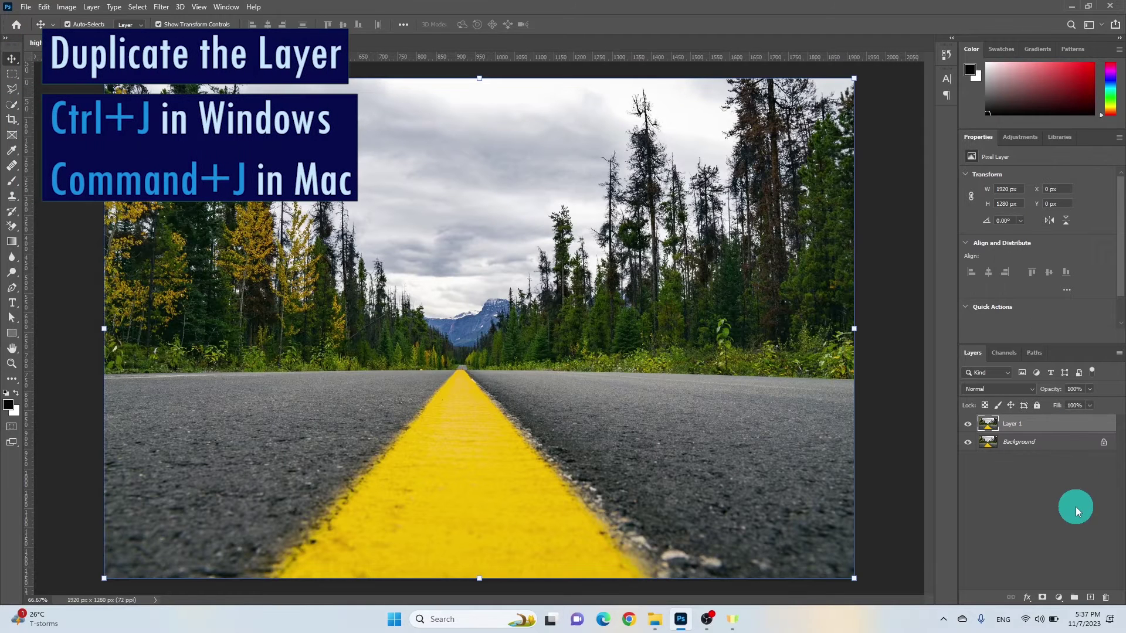
{"action": "left_click", "coordinate": [1058, 447]}
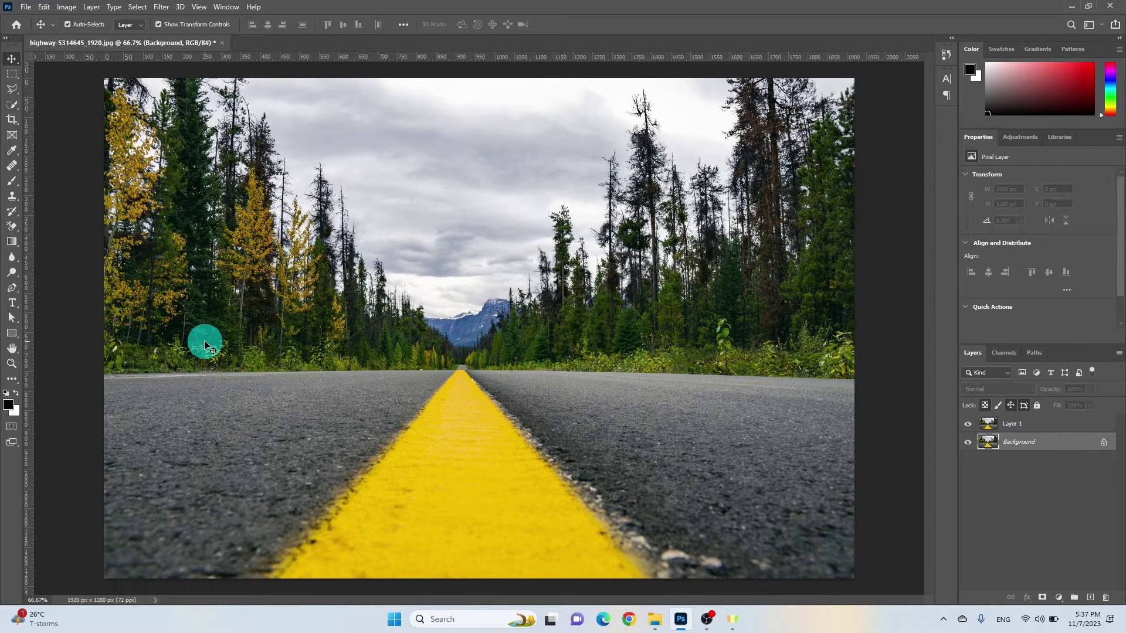
{"action": "left_click", "coordinate": [12, 304]}
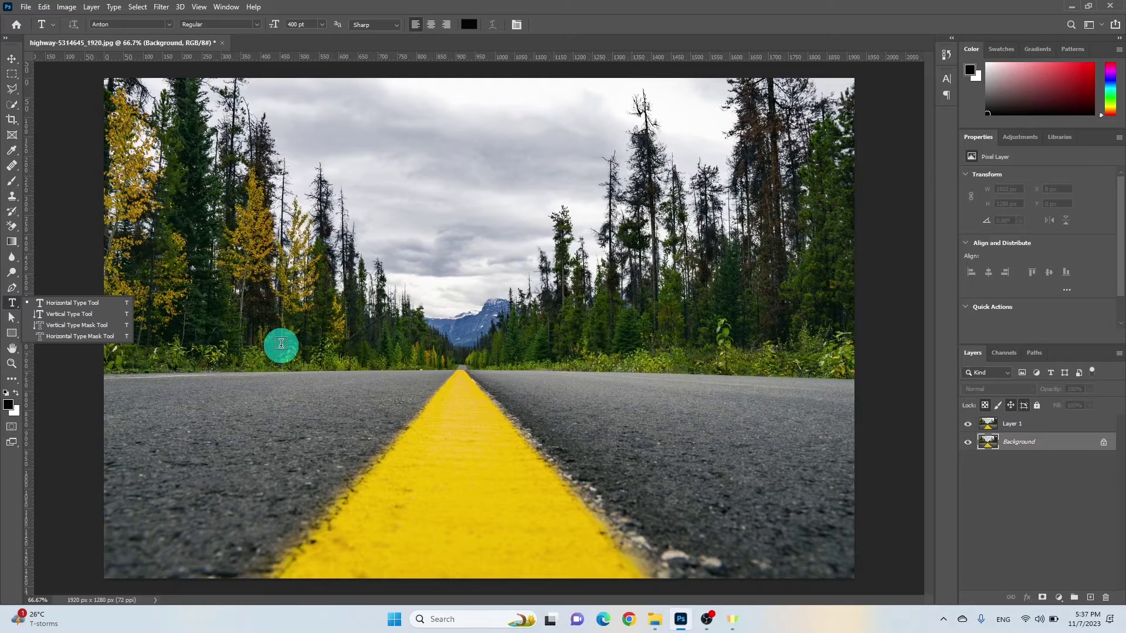
{"action": "left_click", "coordinate": [404, 382]}
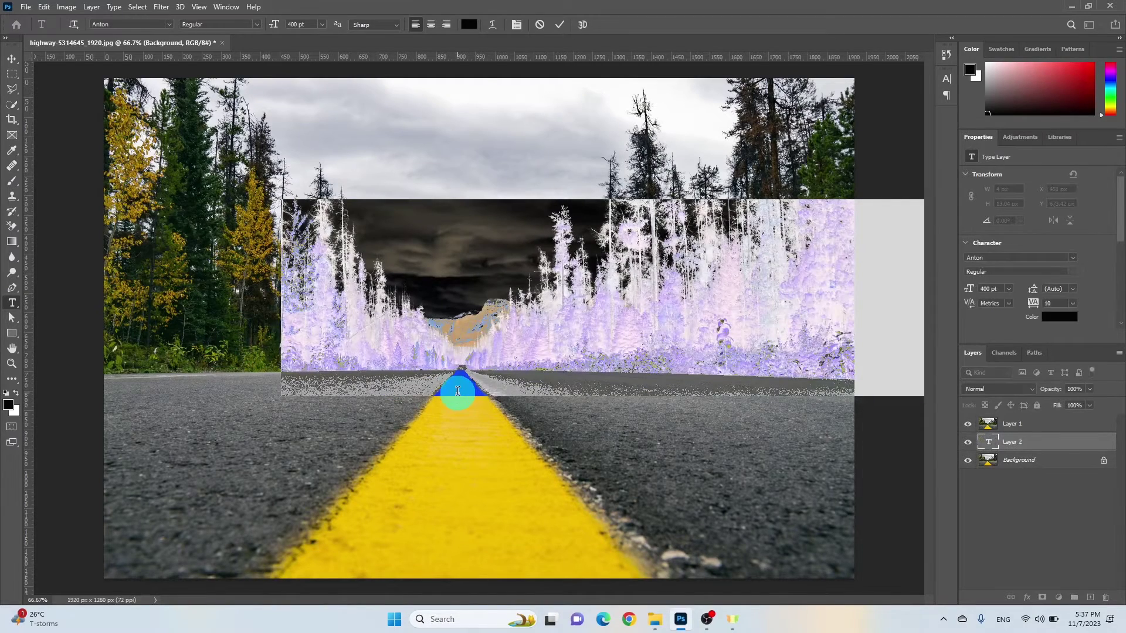
{"action": "type", "text": "ROAD"}
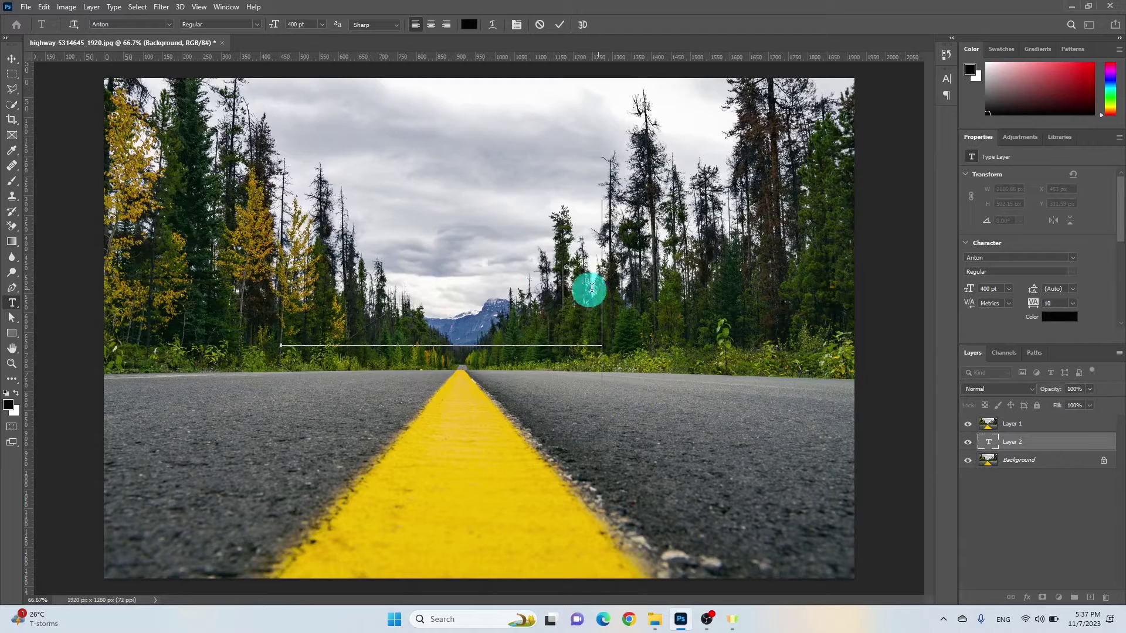
Hide the Layer 1 duplicate and colour the LIGHT text white.
{"action": "left_click", "coordinate": [968, 424]}
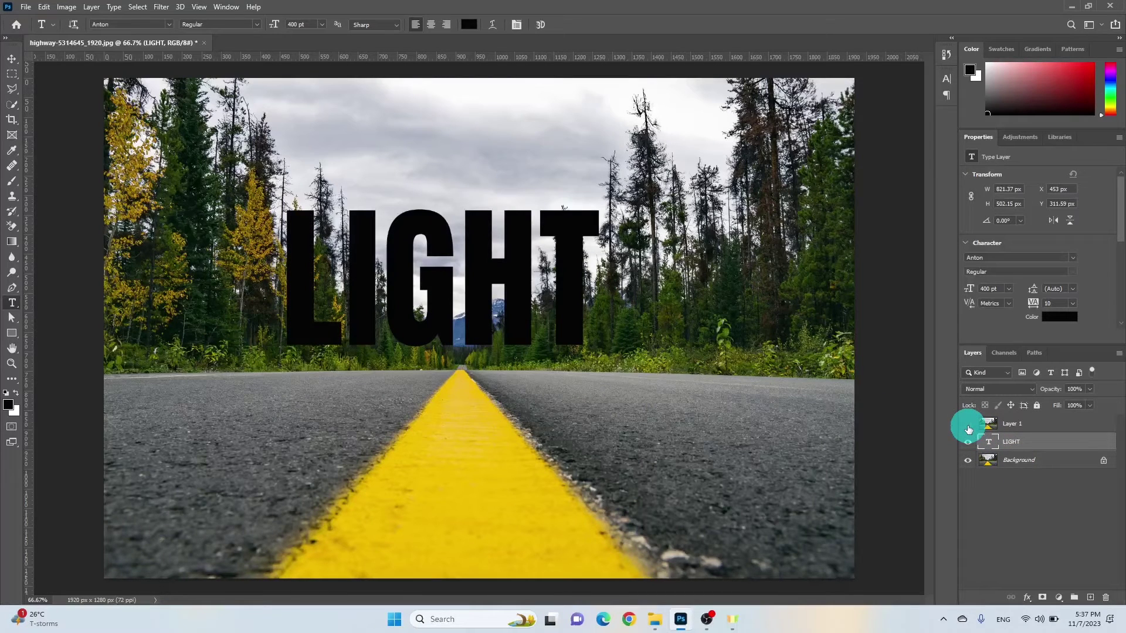
{"action": "left_click_drag", "start_coordinate": [583, 271], "coordinate": [283, 273]}
{"action": "left_click", "coordinate": [1049, 317]}
{"action": "left_click", "coordinate": [808, 151]}
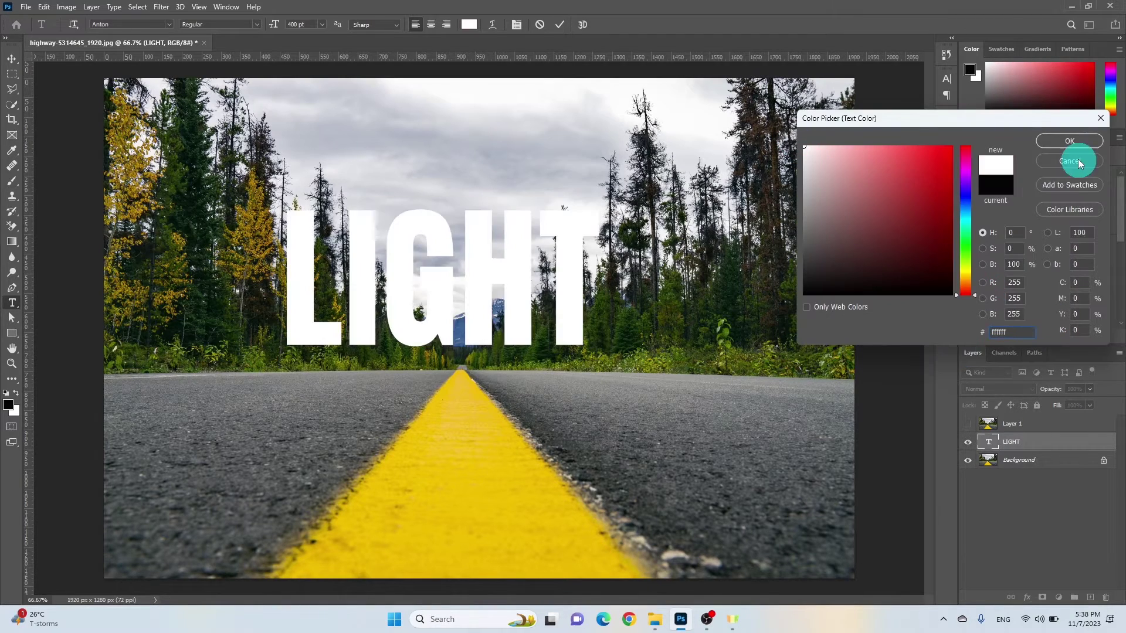
{"action": "left_click", "coordinate": [1069, 141]}
{"action": "left_click", "coordinate": [384, 301]}
Move the committed LIGHT text down over the road's vanishing point.
{"action": "key", "text": "ctrl+Return"}
{"action": "key", "text": "v"}
{"action": "left_click_drag", "start_coordinate": [384, 301], "coordinate": [414, 323]}
{"action": "left_click", "coordinate": [1034, 463]}
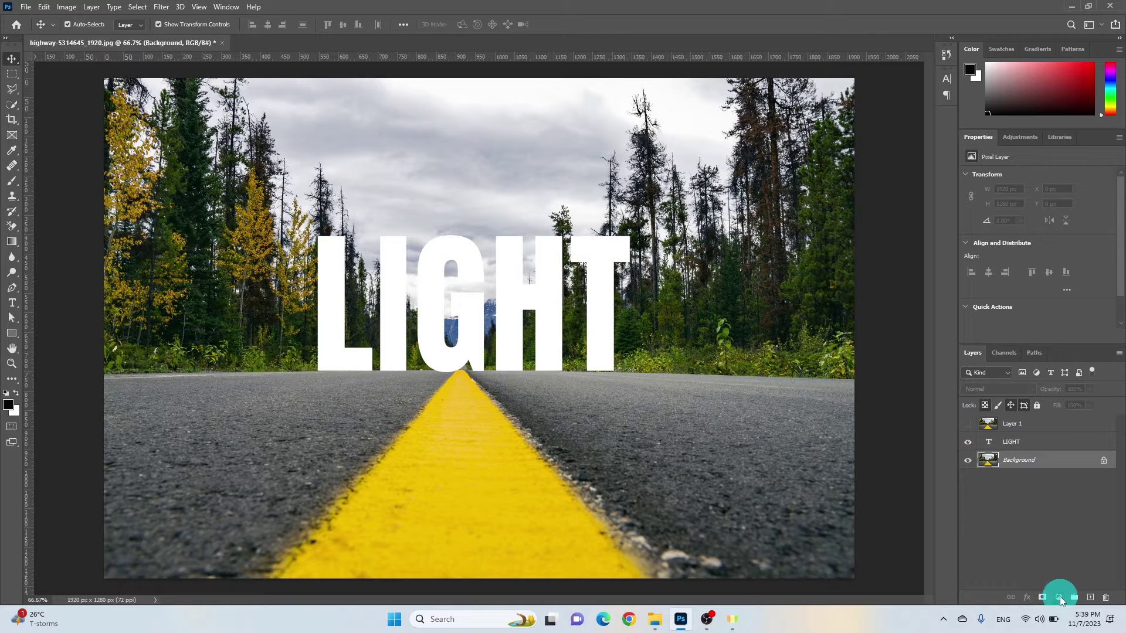
Add a Hue/Saturation adjustment with reduced saturation and Lightness around -80 above Background.
{"action": "left_click", "coordinate": [1060, 598]}
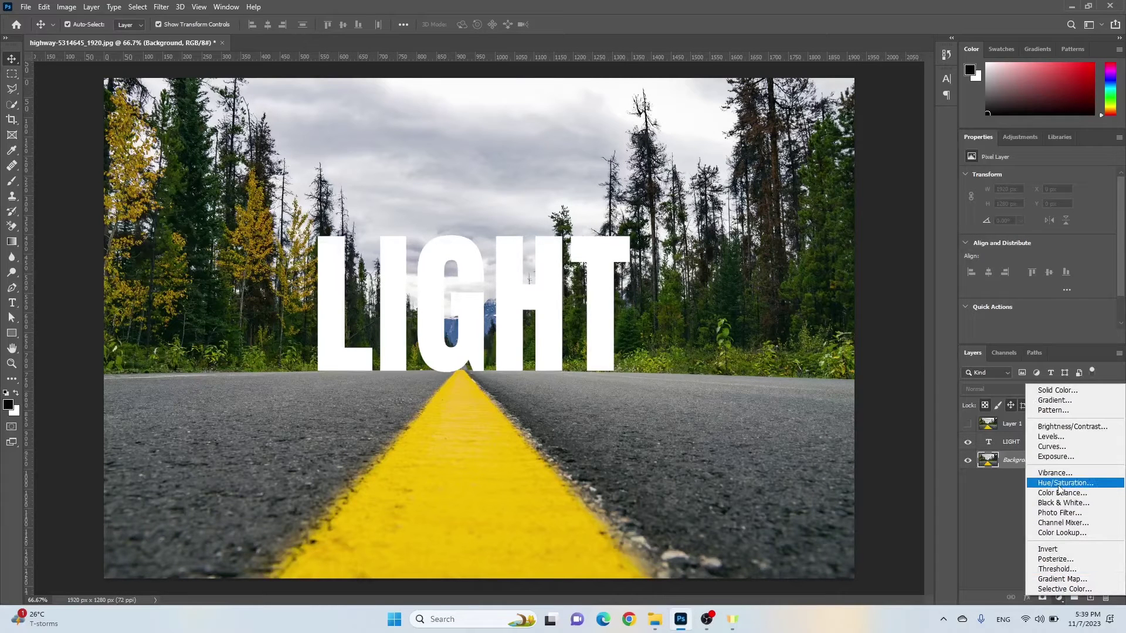
{"action": "left_click", "coordinate": [1059, 487]}
{"action": "mouse_move", "coordinate": [1035, 252]}
{"action": "left_mouse_down"}
{"action": "mouse_move", "coordinate": [1016, 245]}
{"action": "mouse_move", "coordinate": [1032, 265]}
{"action": "mouse_move", "coordinate": [989, 265]}
{"action": "mouse_move", "coordinate": [1035, 249]}
{"action": "left_mouse_up"}
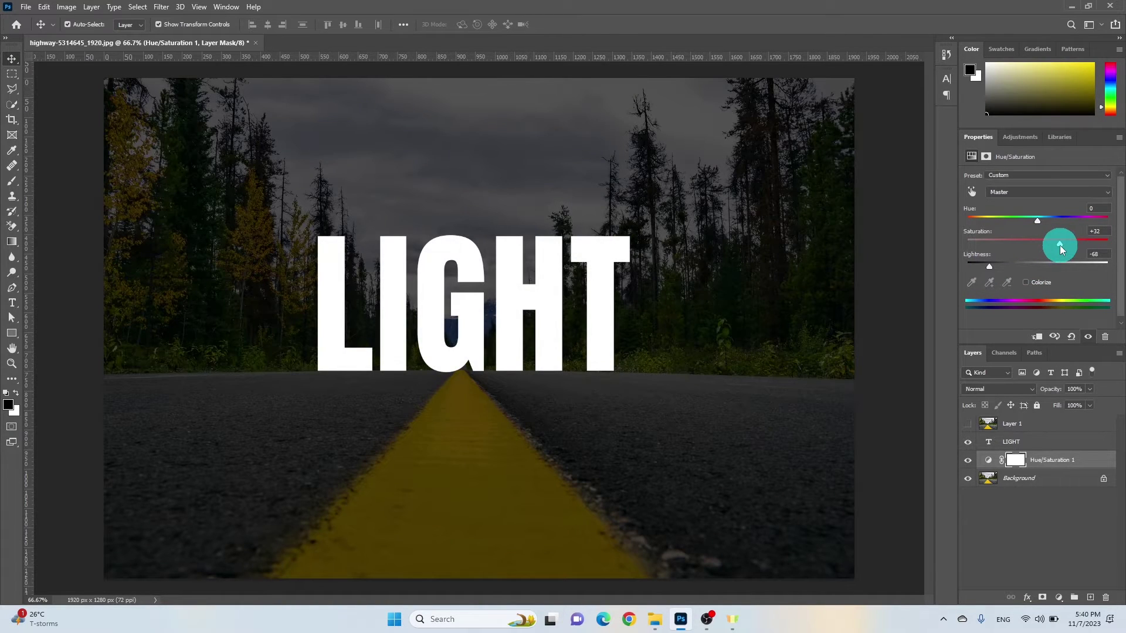
{"action": "left_click_drag", "start_coordinate": [989, 266], "coordinate": [981, 268]}
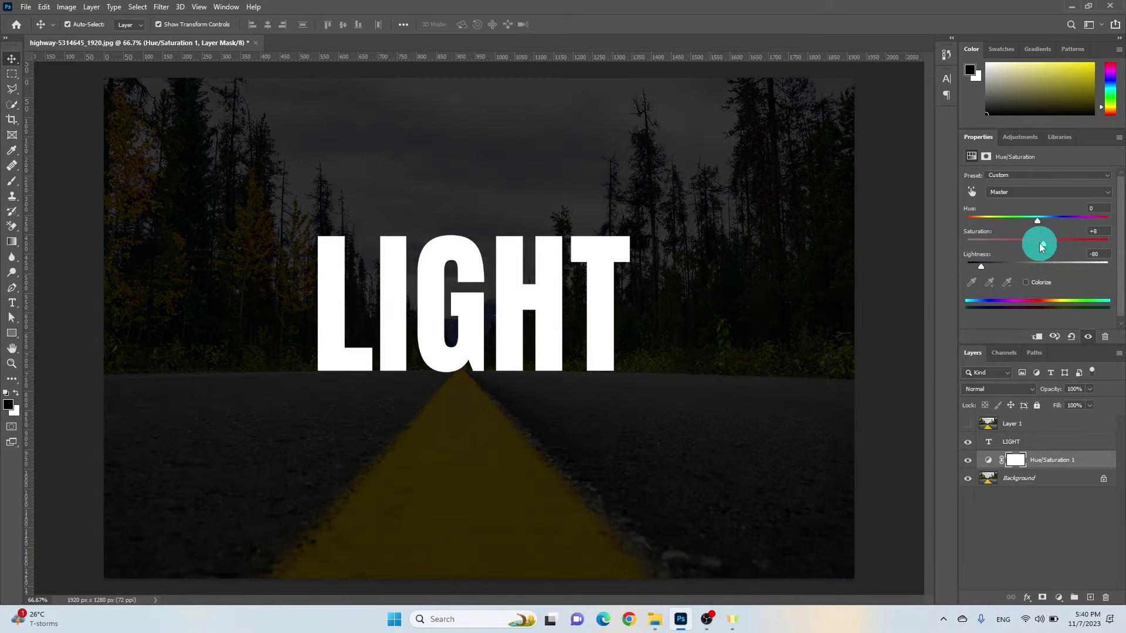
{"action": "left_click_drag", "start_coordinate": [1041, 247], "coordinate": [1030, 245]}
{"action": "left_click", "coordinate": [1045, 444]}
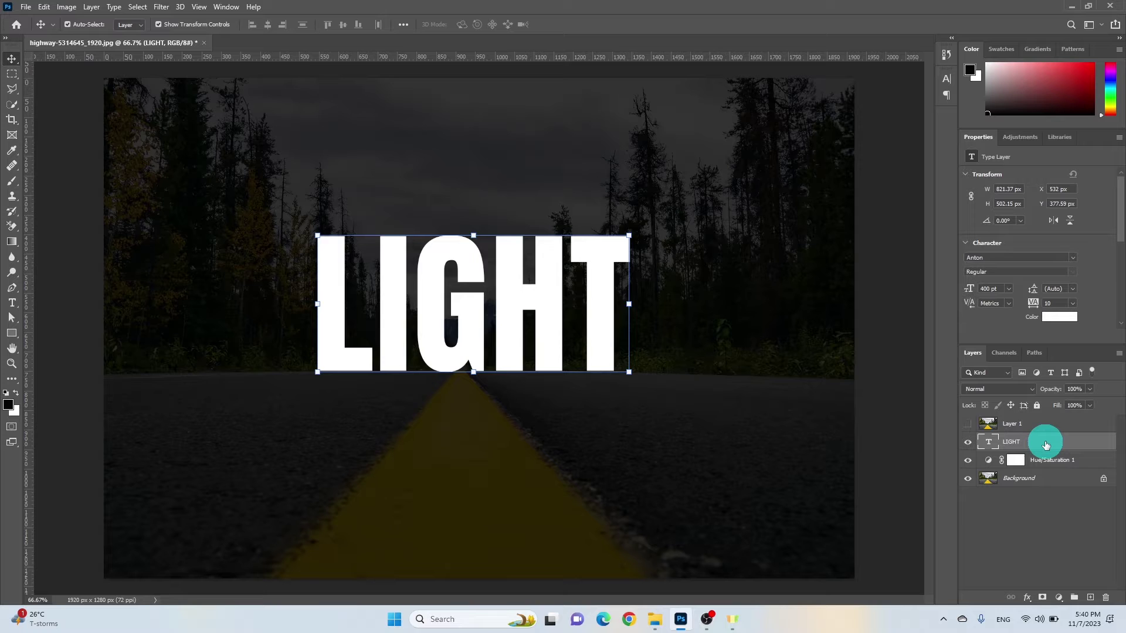
Rasterize the LIGHT type layer and duplicate it, keeping the original selected.
{"action": "right_click", "coordinate": [1046, 444]}
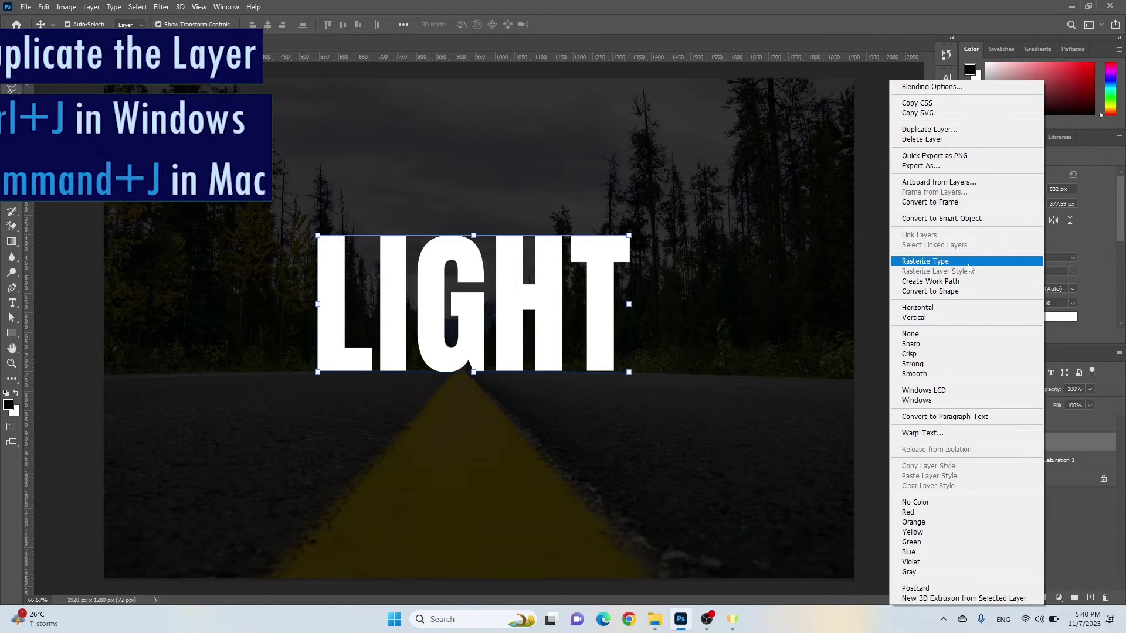
{"action": "left_click", "coordinate": [968, 262]}
{"action": "left_click", "coordinate": [1054, 446]}
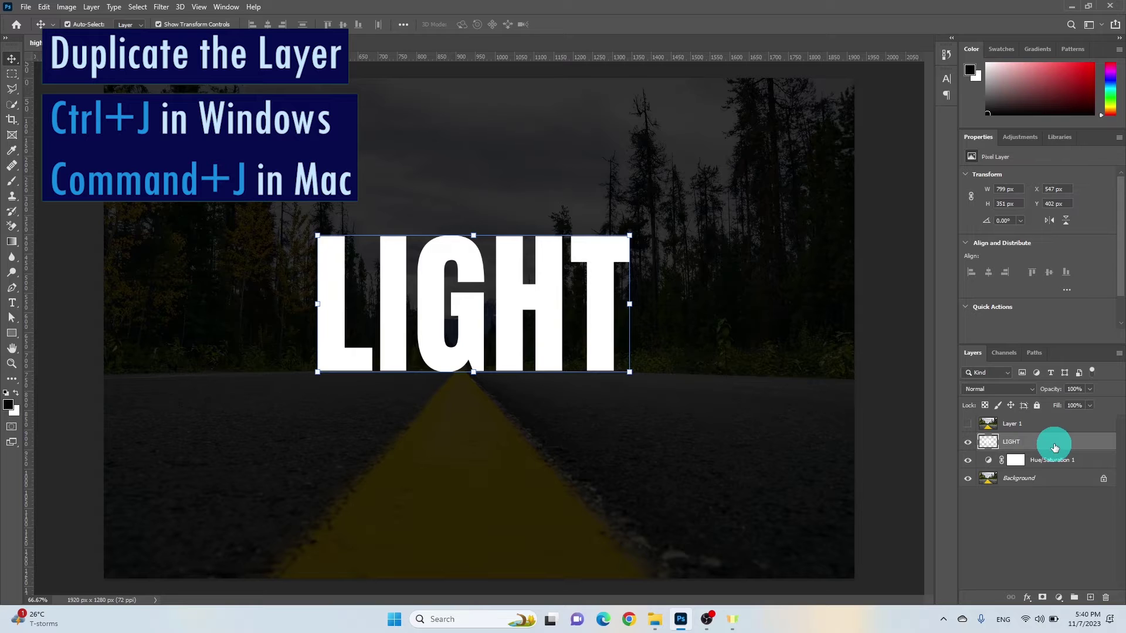
{"action": "key", "text": "ctrl+j"}
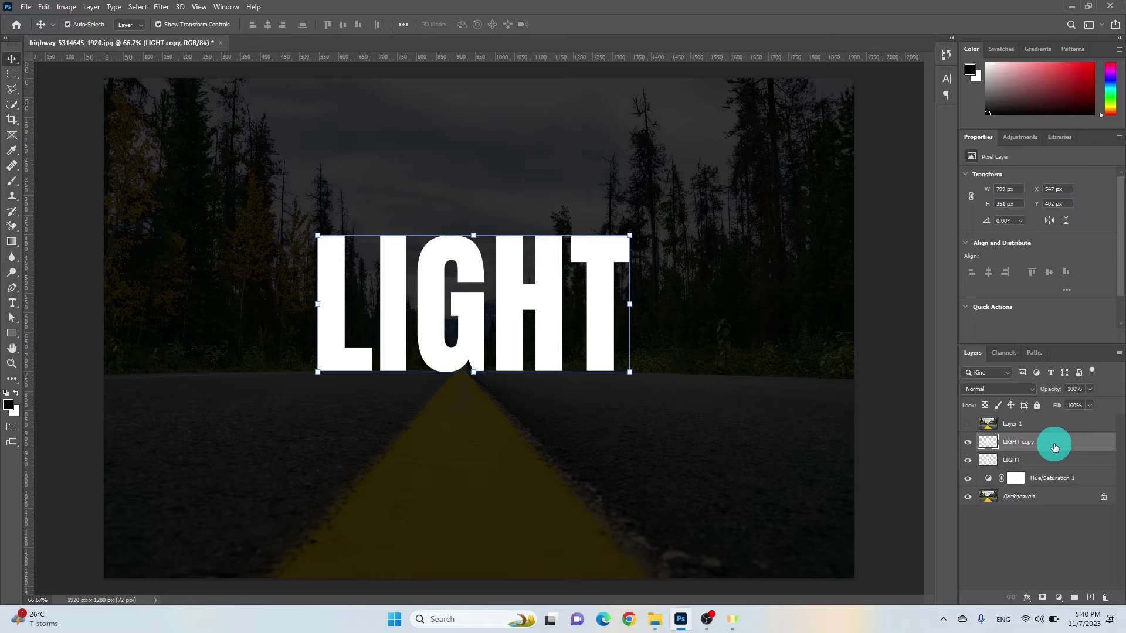
{"action": "left_click", "coordinate": [1049, 459]}
Flip the original LIGHT vertically and move it below the upright letters.
{"action": "key", "text": "ctrl+t"}
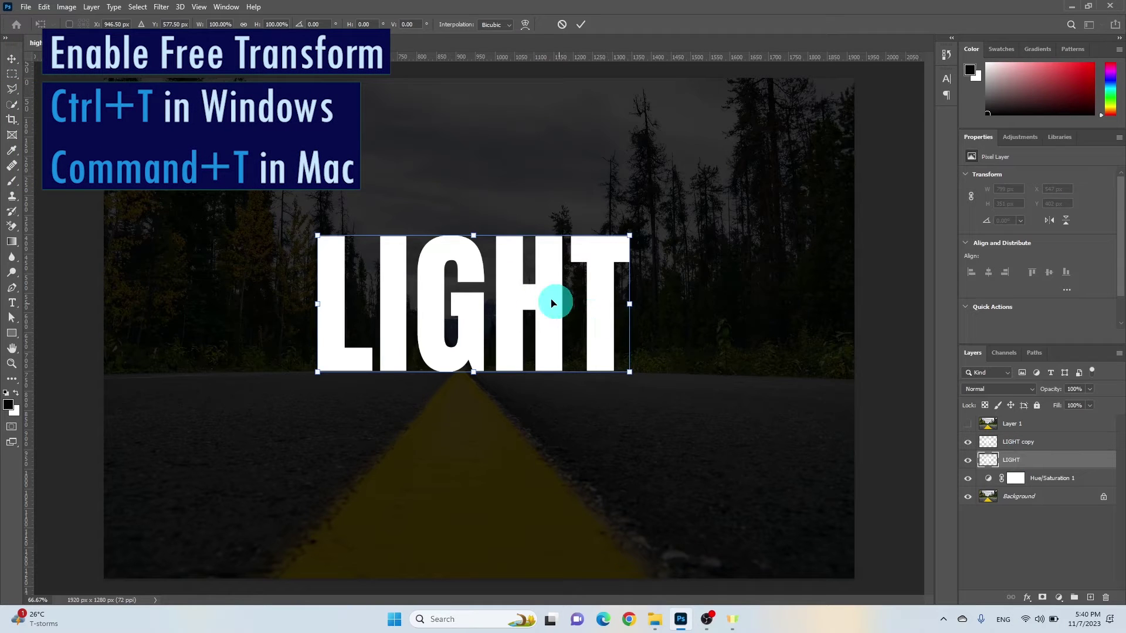
{"action": "right_click", "coordinate": [506, 282]}
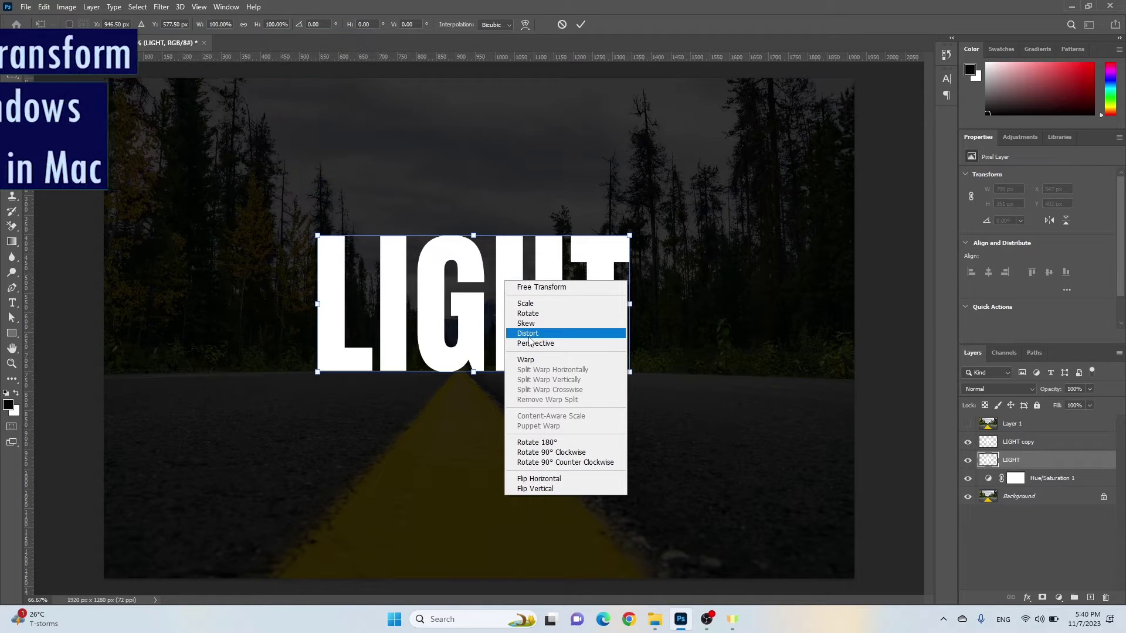
{"action": "left_click", "coordinate": [539, 488]}
{"action": "left_click_drag", "start_coordinate": [493, 267], "coordinate": [496, 358]}
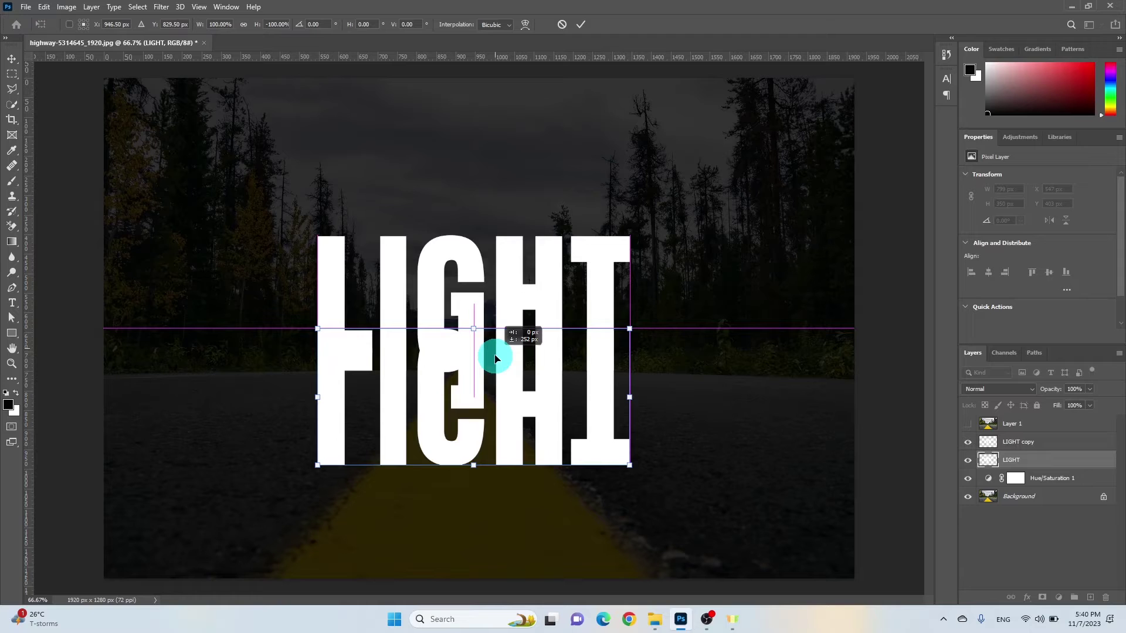
{"action": "left_click_drag", "start_coordinate": [495, 359], "coordinate": [495, 400]}
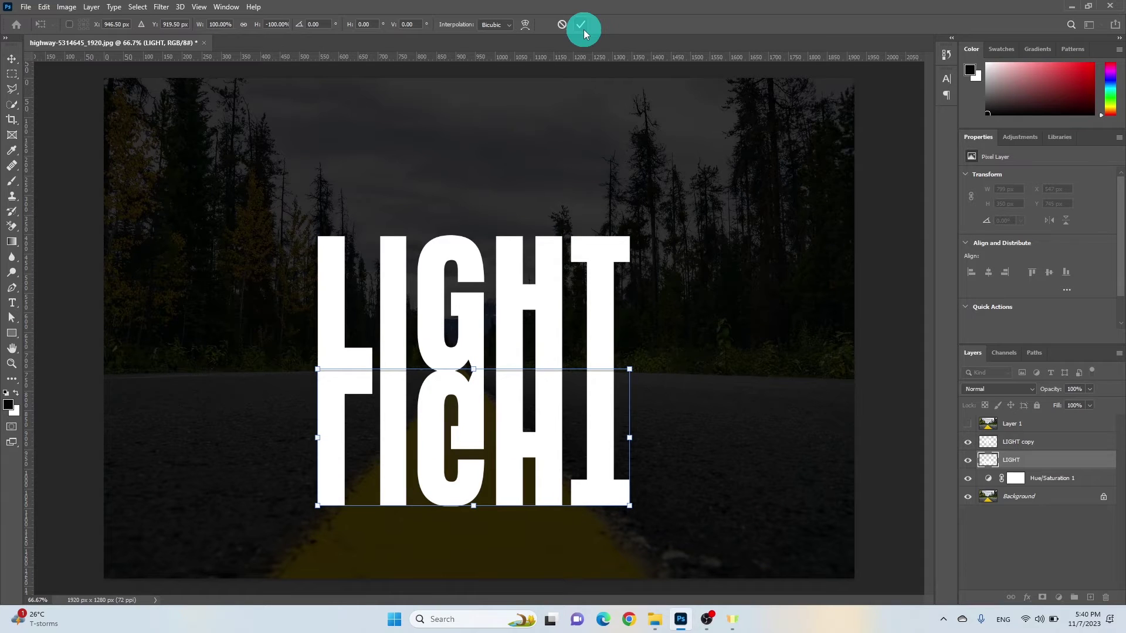
Perspective-stretch the flipped LIGHT so its bottom fans across the full road width.
{"action": "right_click", "coordinate": [554, 218]}
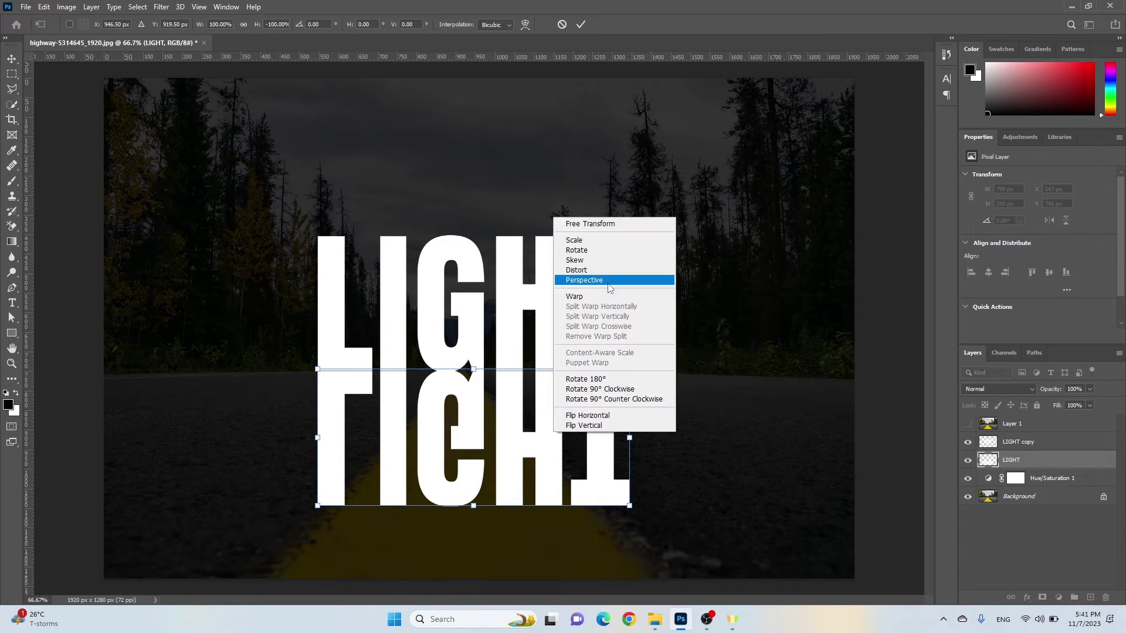
{"action": "left_click", "coordinate": [609, 281]}
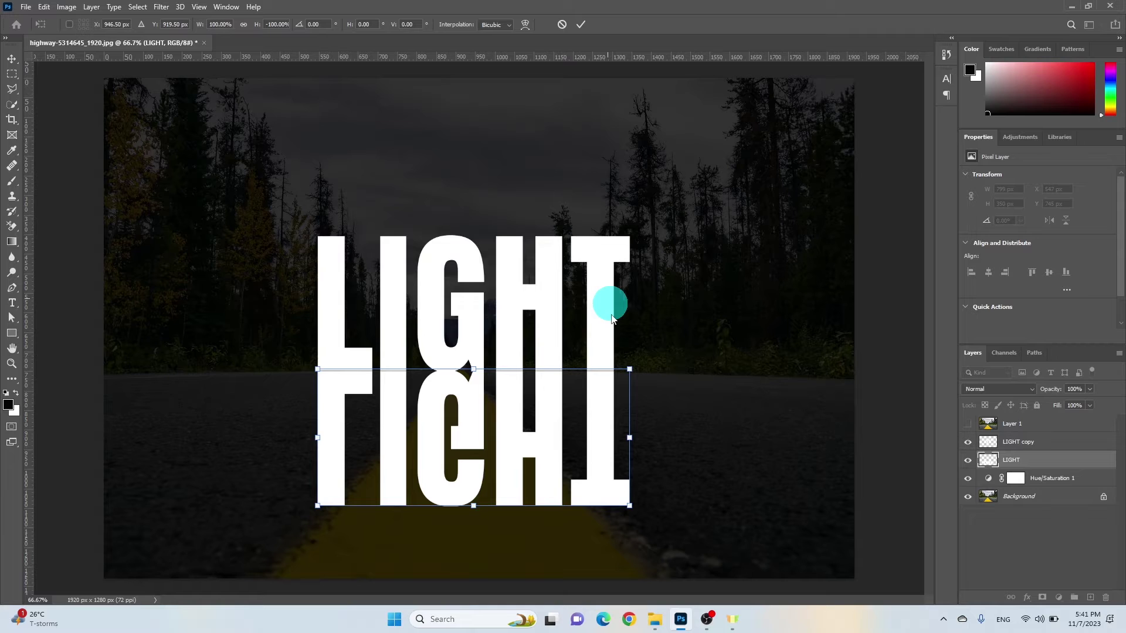
{"action": "left_click_drag", "start_coordinate": [651, 512], "coordinate": [673, 522]}
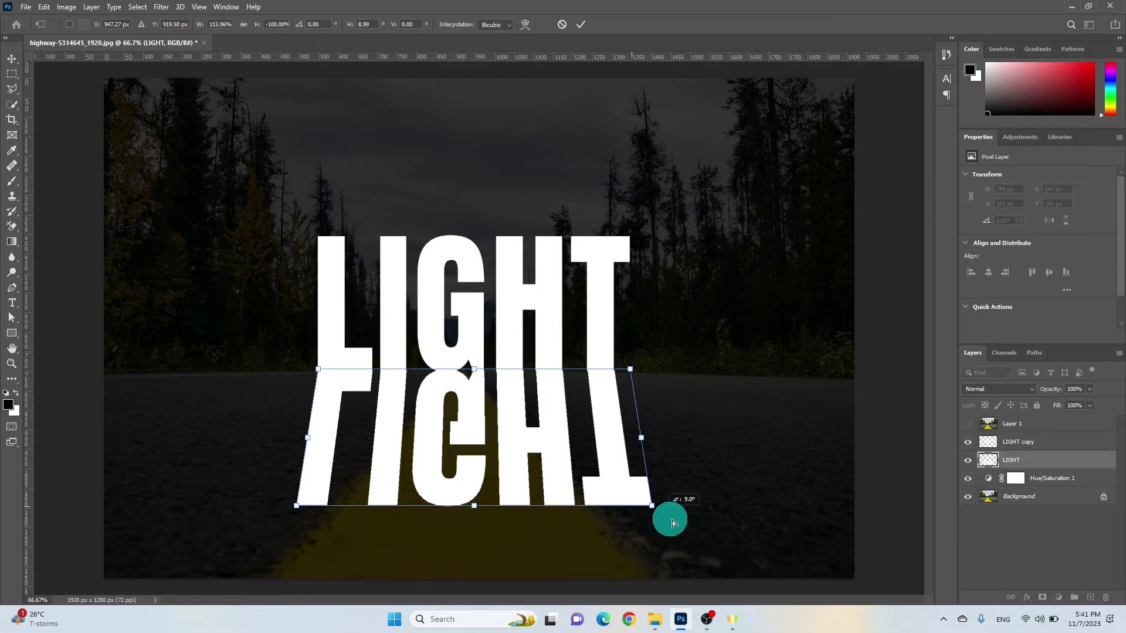
{"action": "left_click_drag", "start_coordinate": [673, 522], "coordinate": [903, 568]}
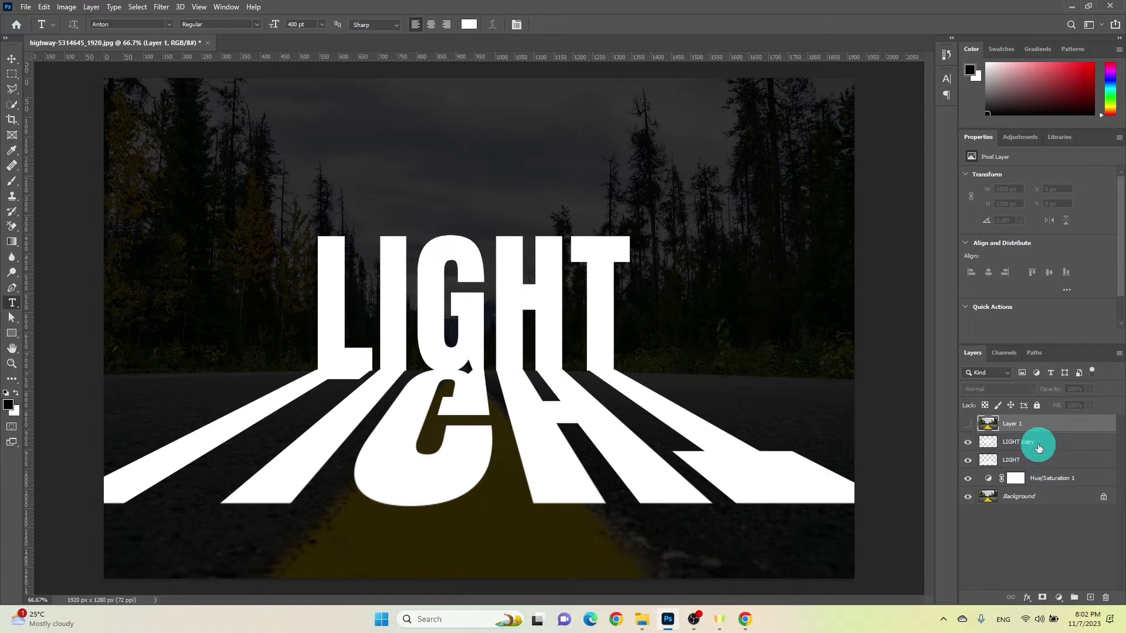
Clip the Layer 1 photo duplicate into the LIGHT copy text.
{"action": "left_click", "coordinate": [1046, 429]}
{"action": "right_click", "coordinate": [1046, 429]}
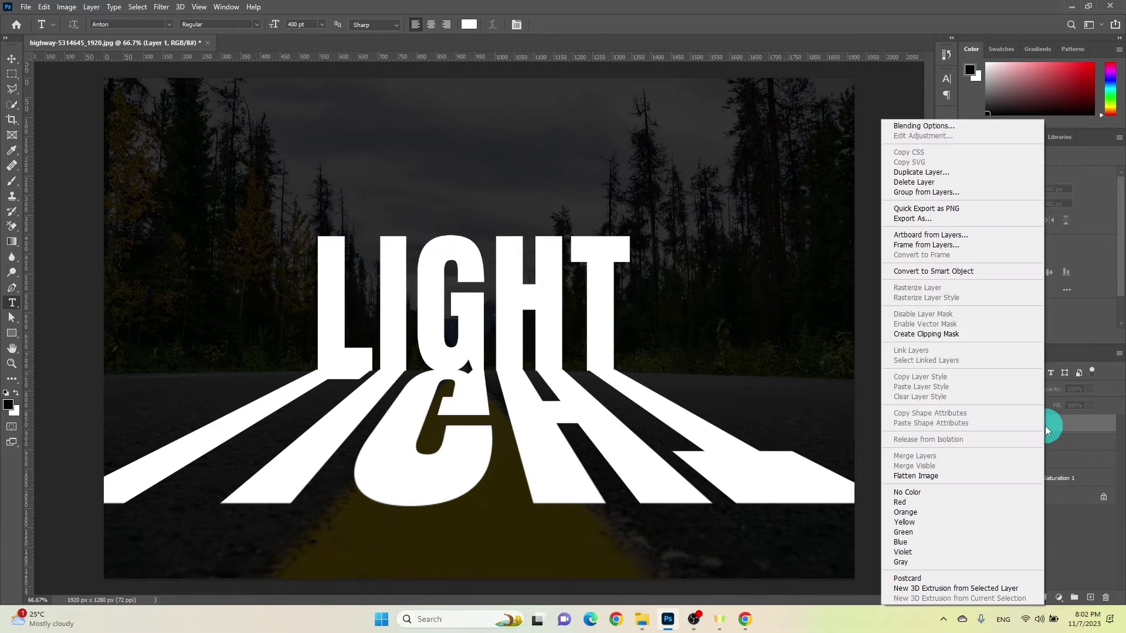
{"action": "left_click", "coordinate": [953, 335]}
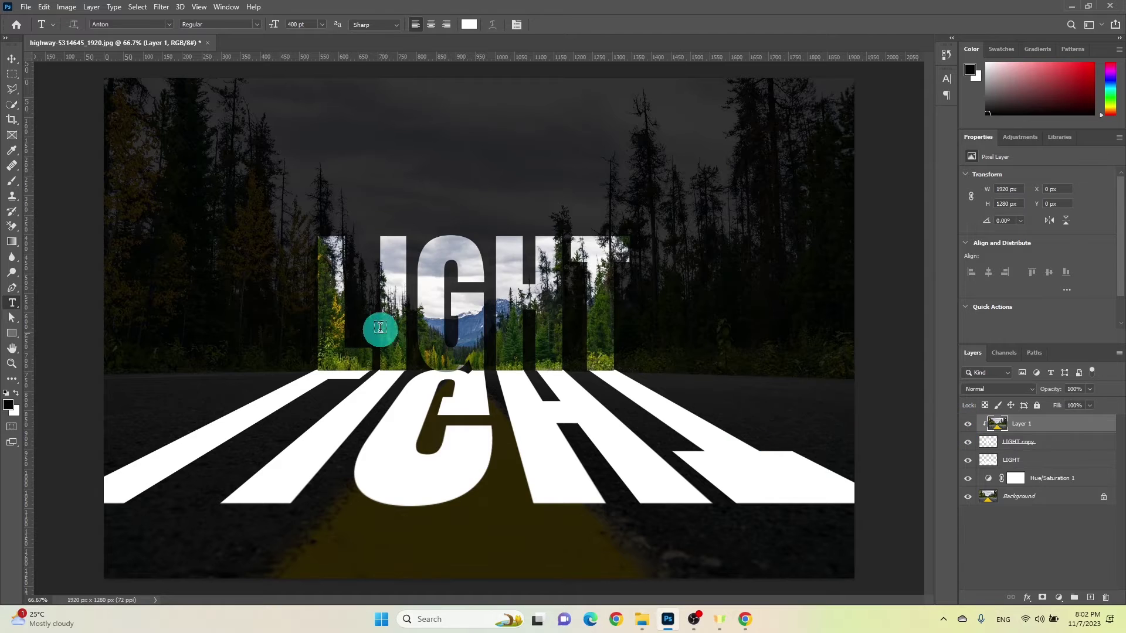
Hide the flipped road LIGHT layer and bring up Blending Options for LIGHT copy.
{"action": "left_click", "coordinate": [1036, 464]}
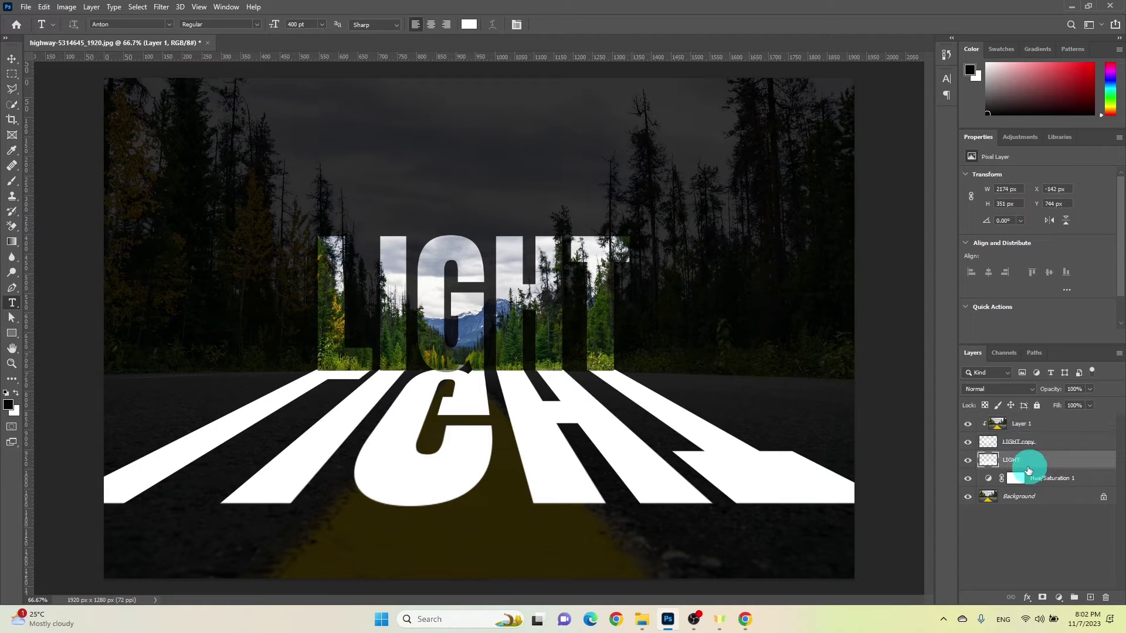
{"action": "left_click", "coordinate": [968, 463]}
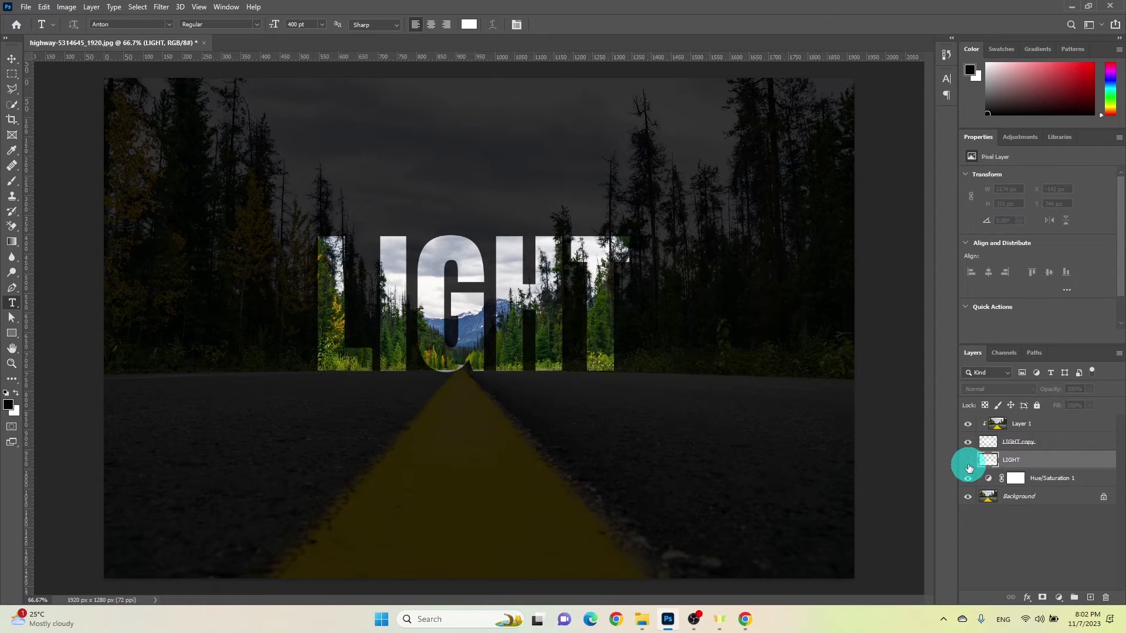
{"action": "left_click", "coordinate": [1067, 442]}
{"action": "right_click", "coordinate": [1075, 443]}
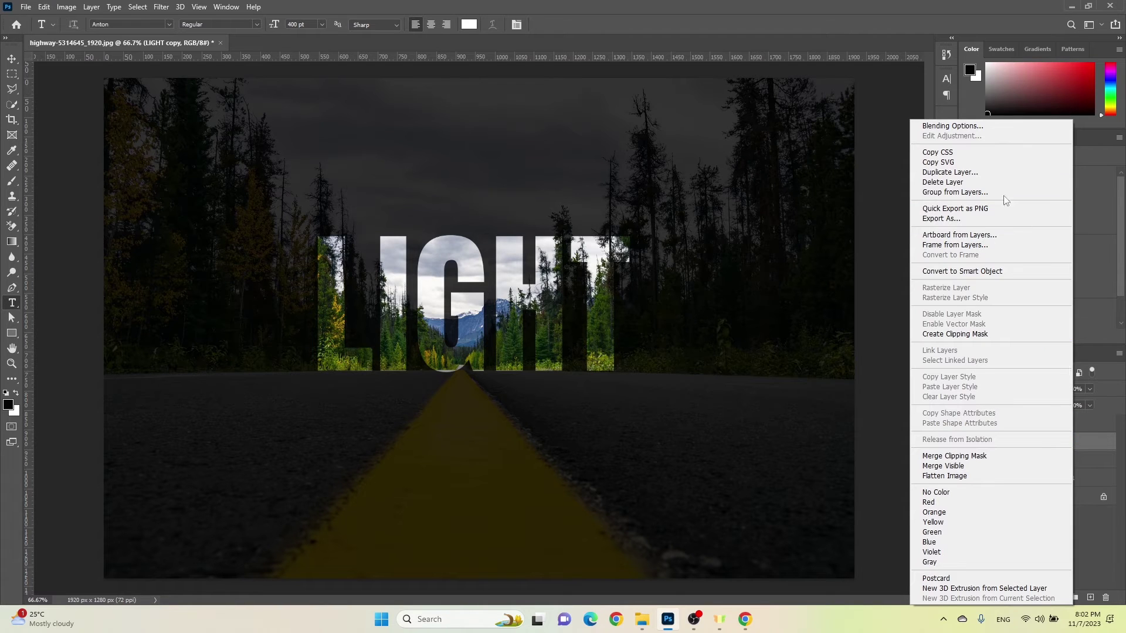
{"action": "left_click", "coordinate": [964, 125]}
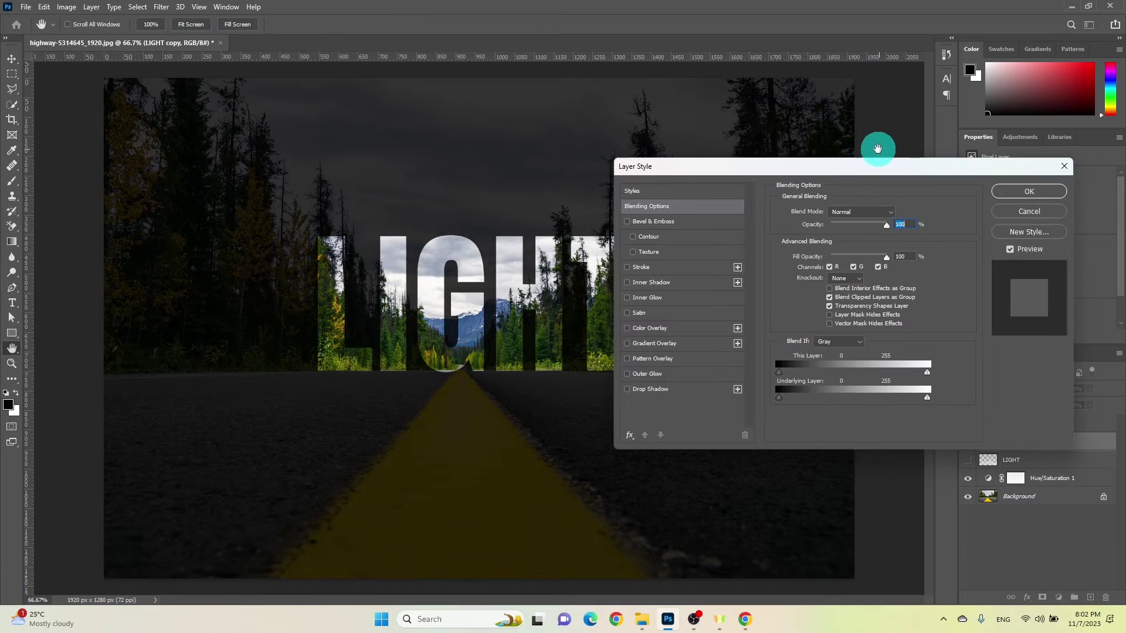
Add a 2 px white Stroke positioned Outside the letters.
{"action": "left_click_drag", "start_coordinate": [800, 164], "coordinate": [869, 102]}
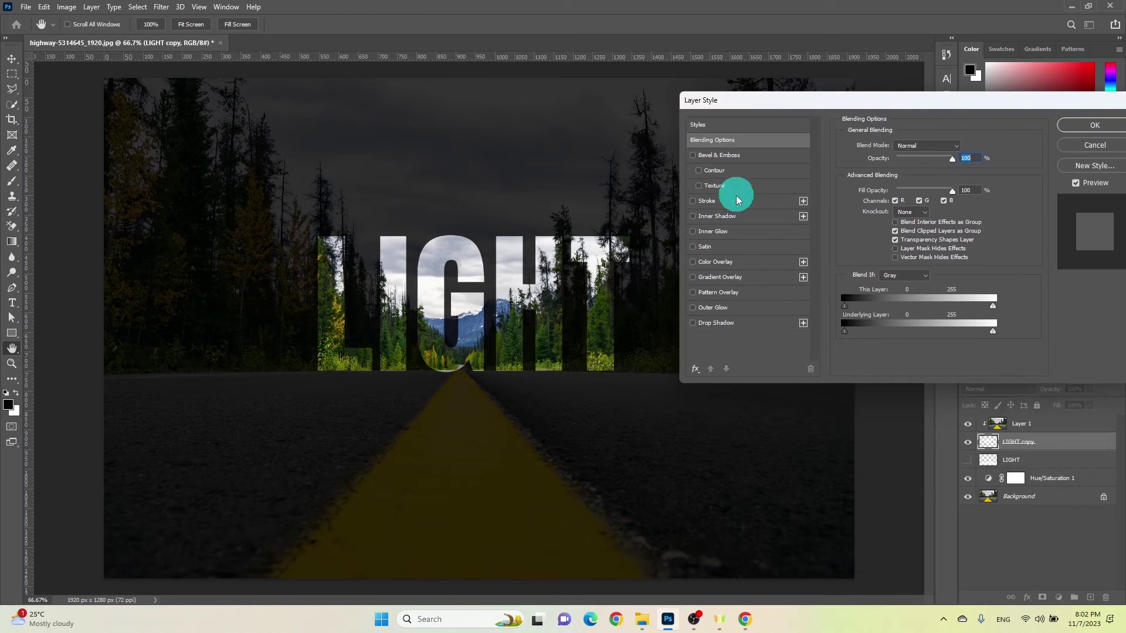
{"action": "left_click", "coordinate": [702, 202]}
{"action": "left_click_drag", "start_coordinate": [962, 147], "coordinate": [934, 147]}
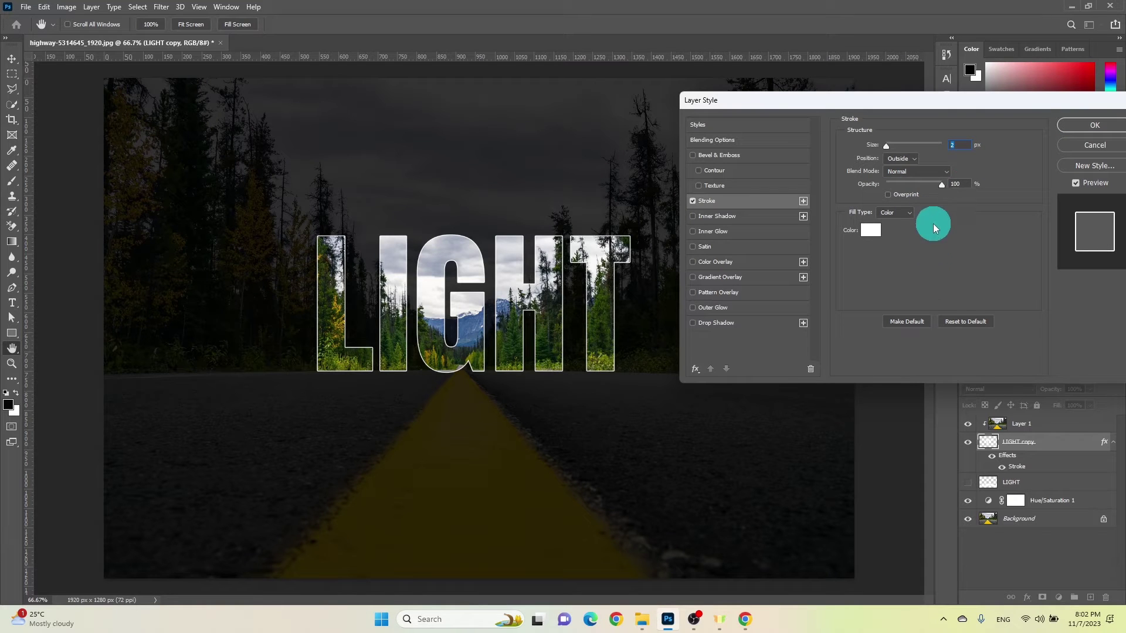
{"action": "left_click", "coordinate": [907, 158]}
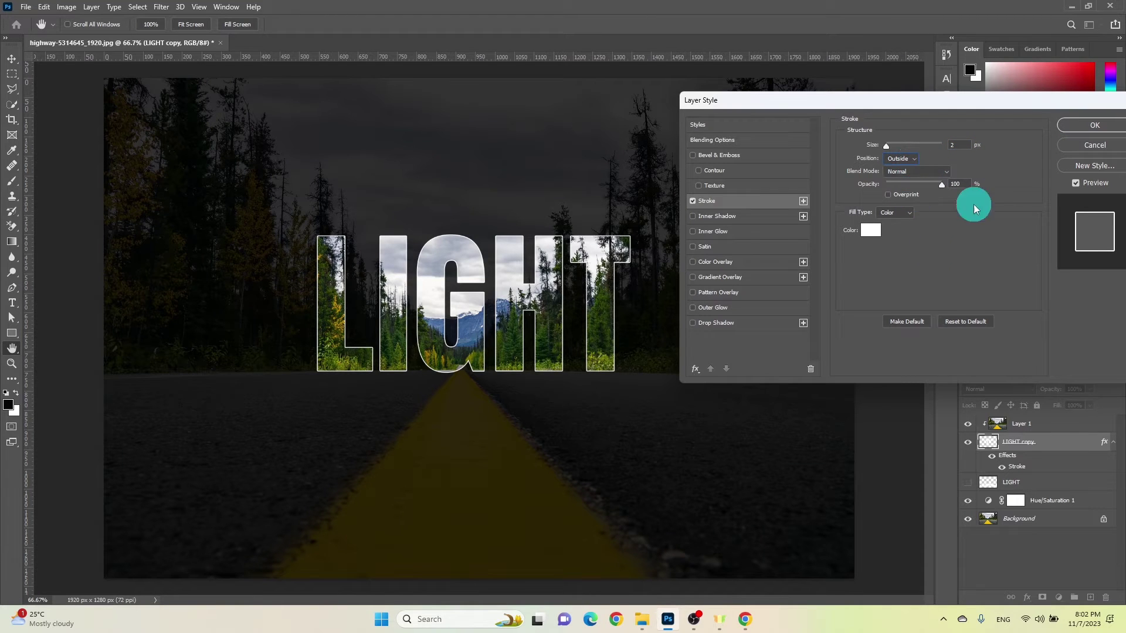
Add an Inner Glow at 57% opacity and 68 px size, choke 0.
{"action": "left_click", "coordinate": [693, 232]}
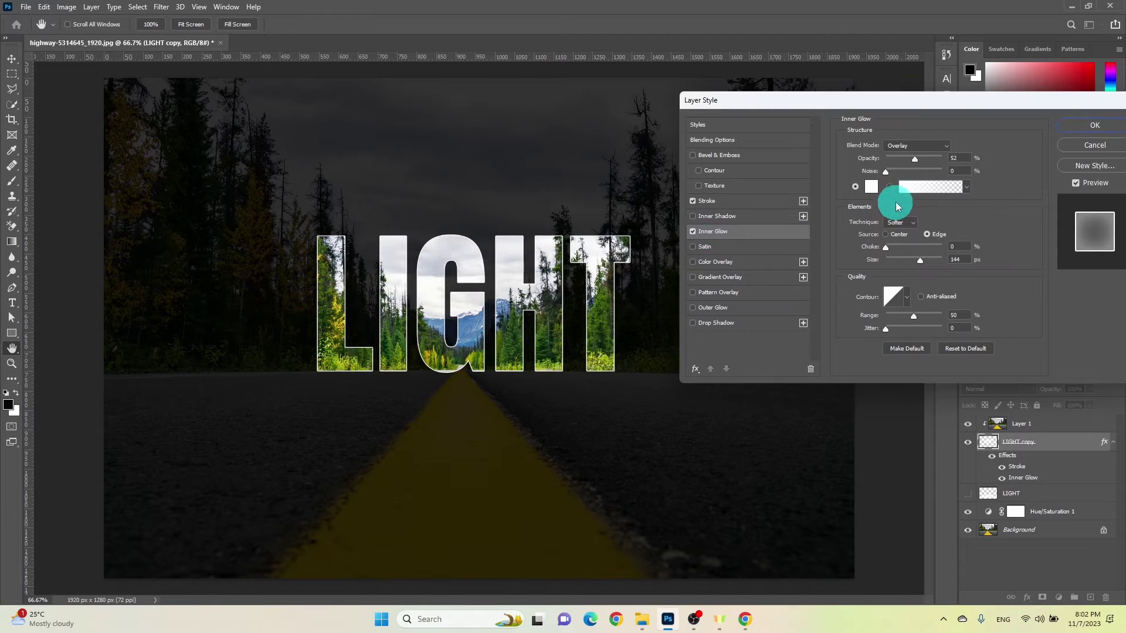
{"action": "left_click_drag", "start_coordinate": [915, 159], "coordinate": [913, 158]}
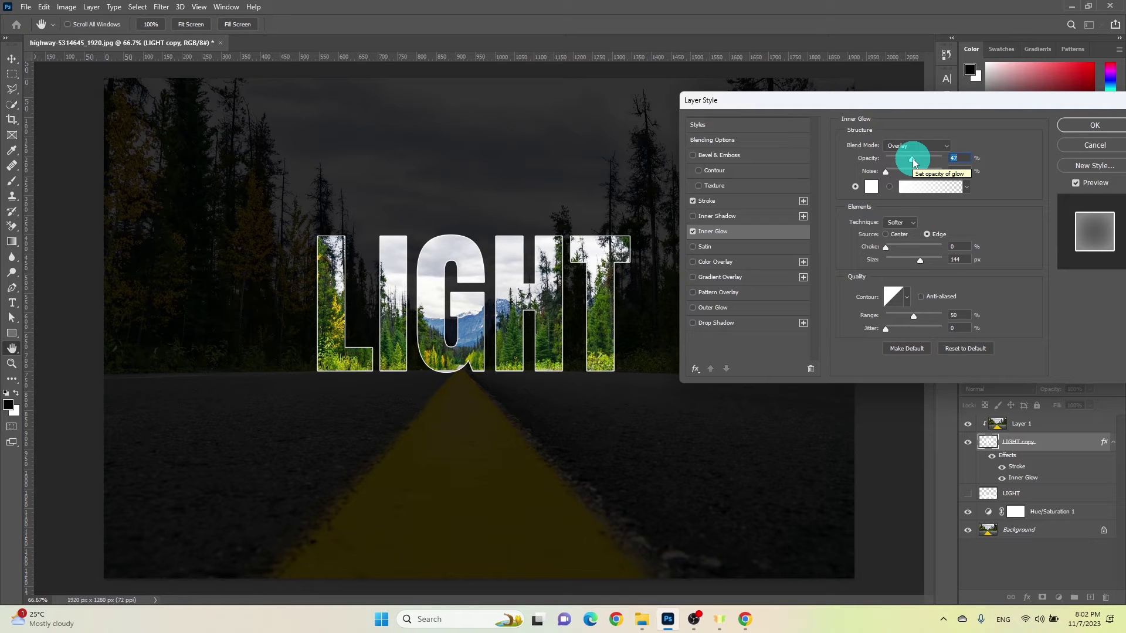
{"action": "left_click_drag", "start_coordinate": [920, 260], "coordinate": [897, 265]}
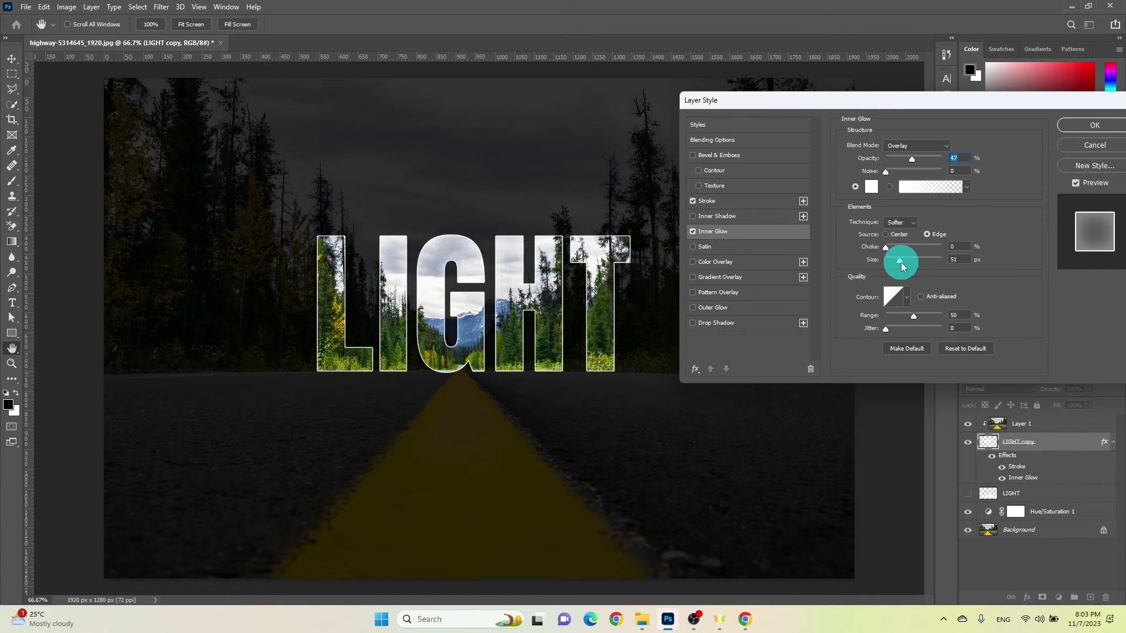
{"action": "left_click_drag", "start_coordinate": [903, 262], "coordinate": [904, 262]}
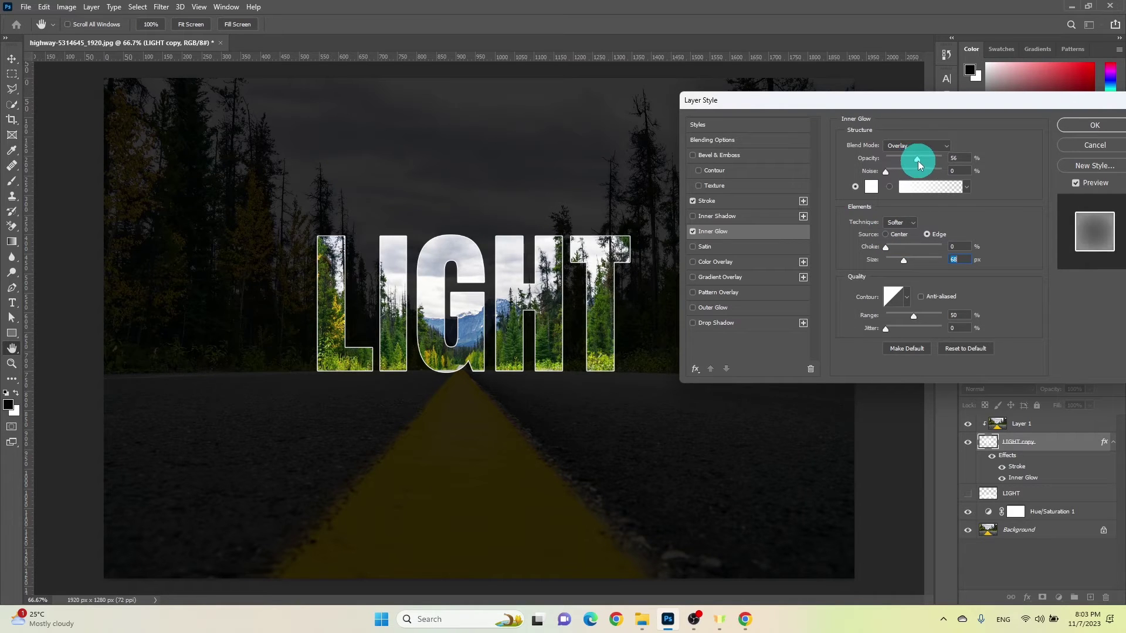
{"action": "left_click_drag", "start_coordinate": [912, 160], "coordinate": [918, 159]}
{"action": "mouse_move", "coordinate": [887, 249]}
{"action": "left_mouse_down"}
{"action": "mouse_move", "coordinate": [906, 248]}
{"action": "mouse_move", "coordinate": [886, 246]}
{"action": "left_mouse_up"}
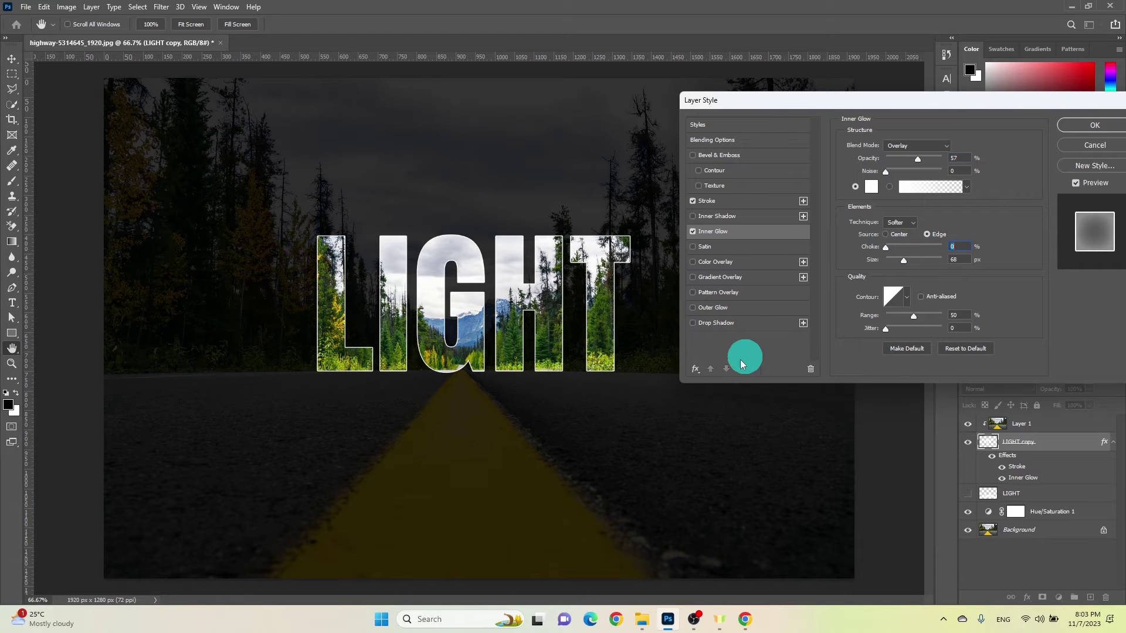
Add an Overlay Outer Glow with range 52 and noise 8, then apply the styles.
{"action": "left_click", "coordinate": [732, 309]}
{"action": "left_click_drag", "start_coordinate": [915, 309], "coordinate": [872, 317]}
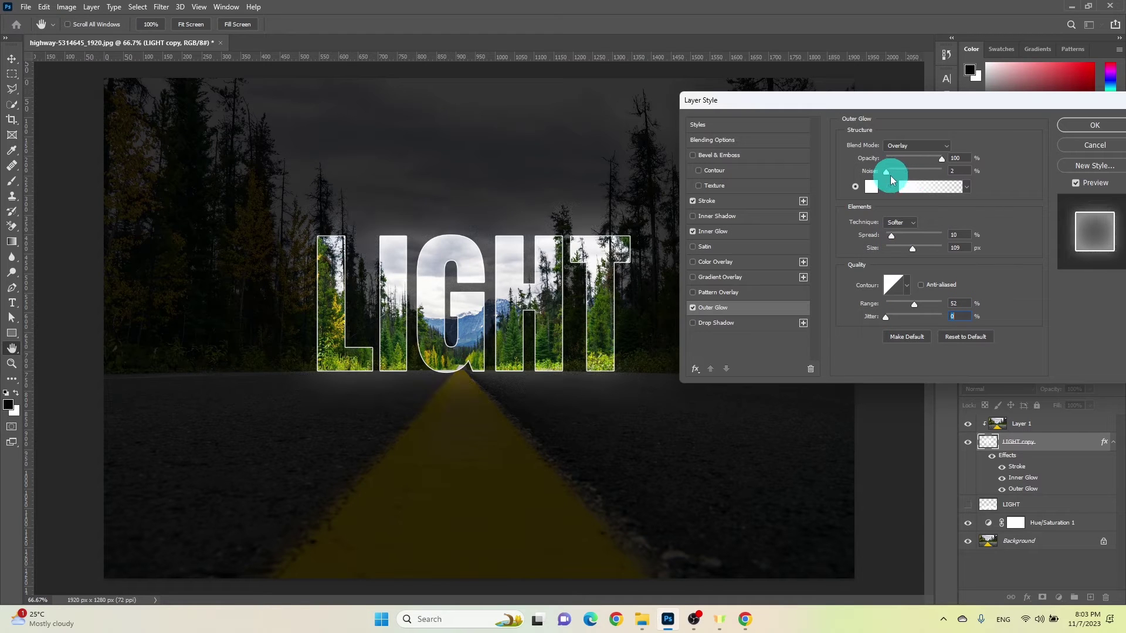
{"action": "left_click_drag", "start_coordinate": [888, 174], "coordinate": [891, 172]}
{"action": "left_click_drag", "start_coordinate": [891, 235], "coordinate": [931, 250]}
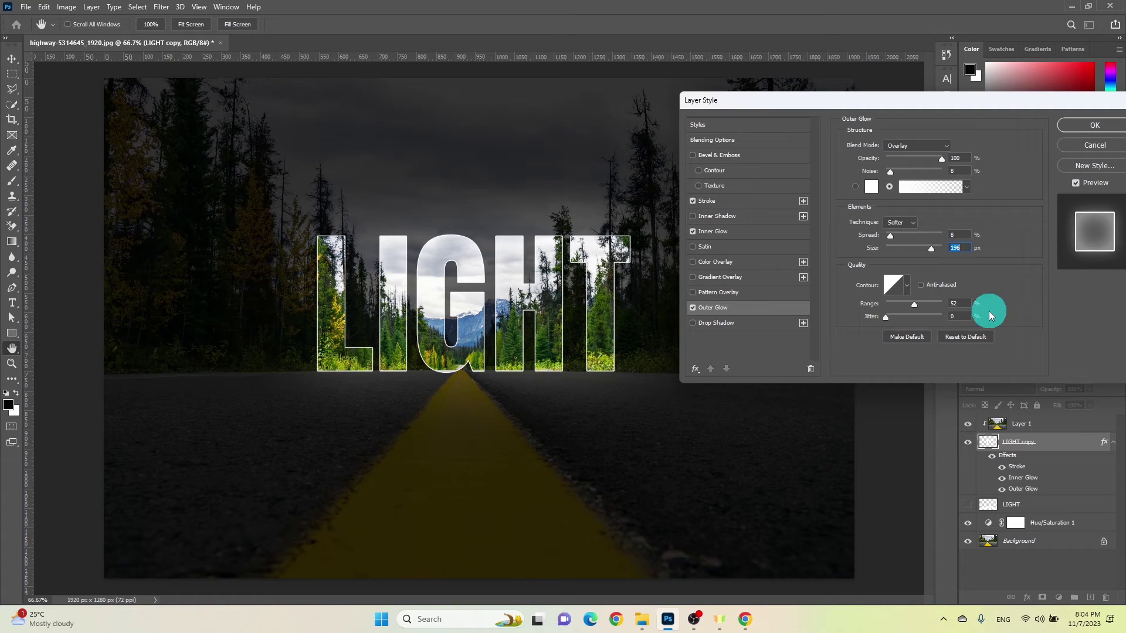
{"action": "left_click", "coordinate": [1092, 126]}
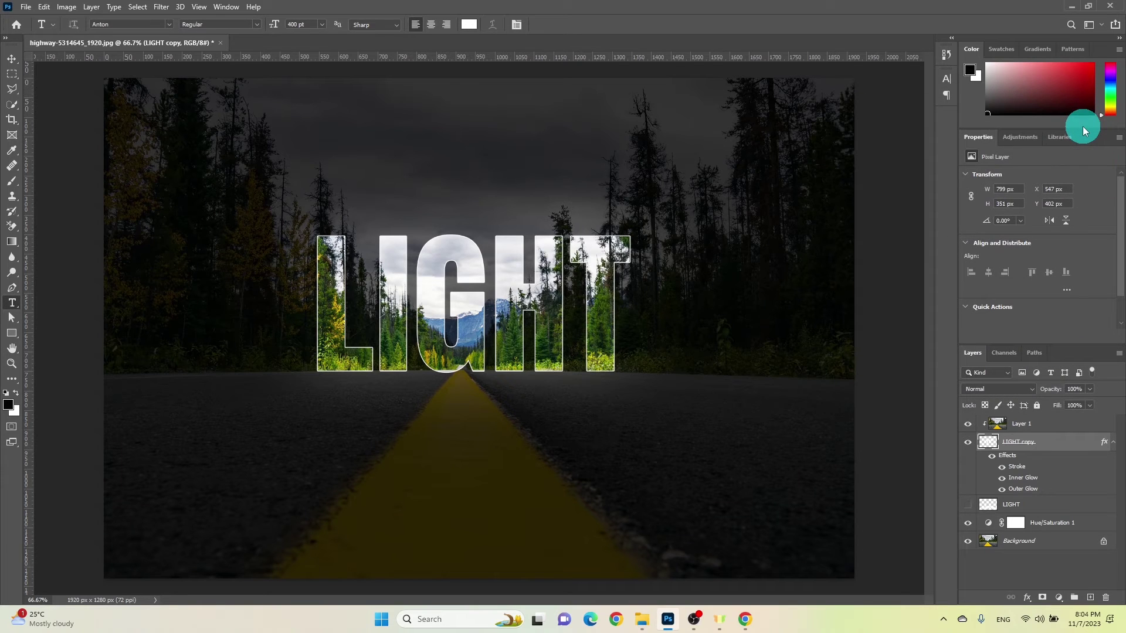
Show the road LIGHT layer again and apply a 4.3 px Gaussian Blur.
{"action": "left_click", "coordinate": [968, 505]}
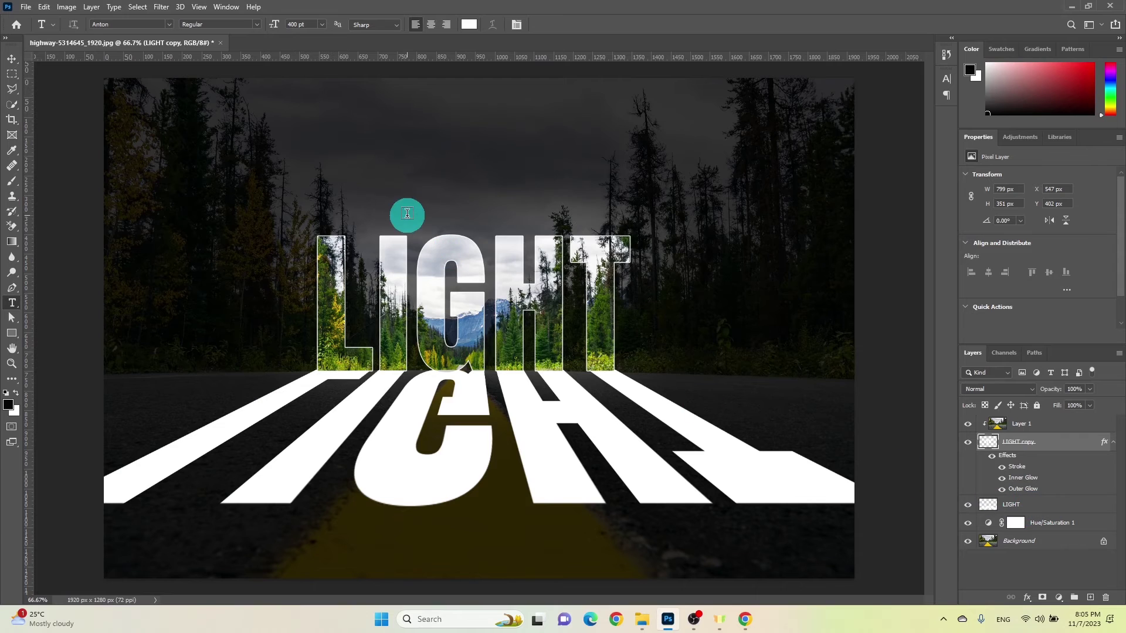
{"action": "left_click", "coordinate": [161, 7]}
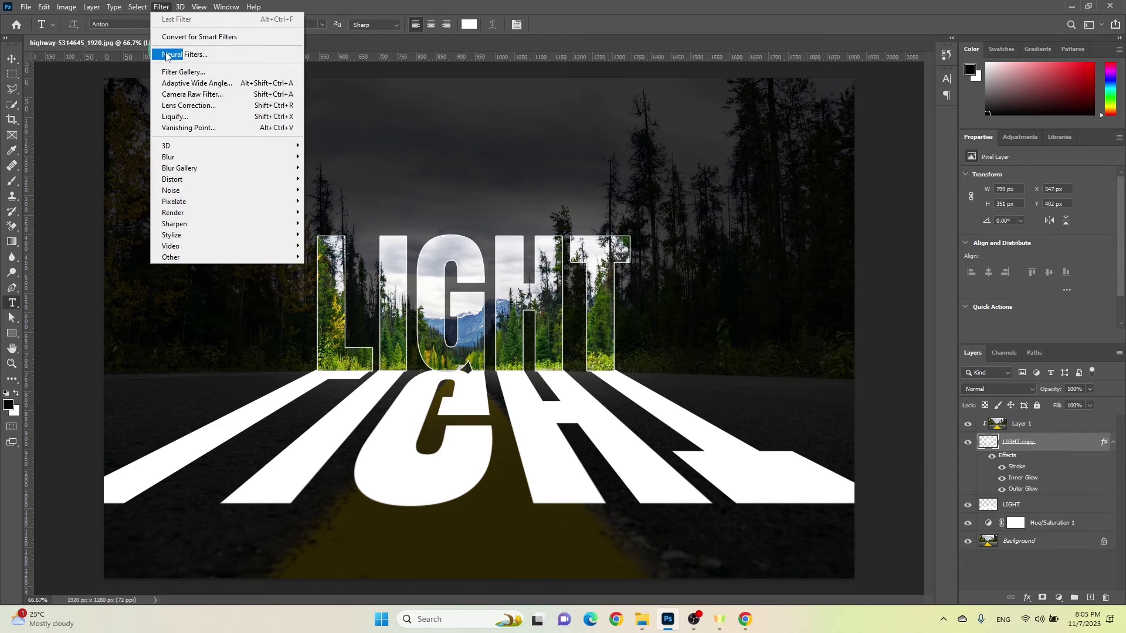
{"action": "mouse_move", "coordinate": [171, 160]}
{"action": "left_click", "coordinate": [329, 201]}
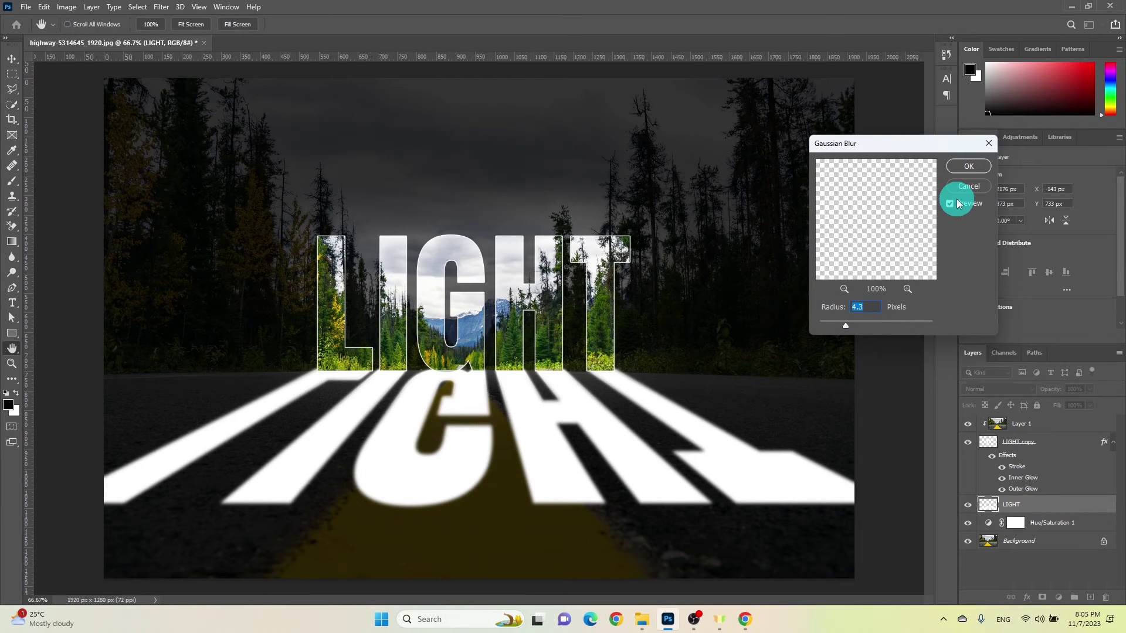
{"action": "left_click", "coordinate": [970, 168]}
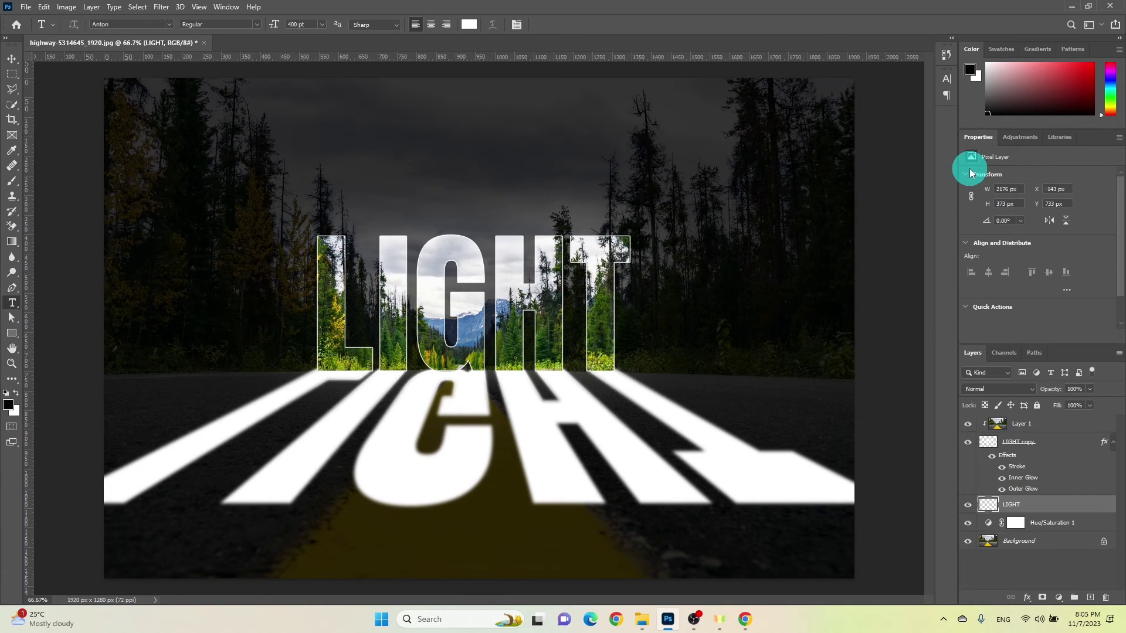
Split the Blend If Underlying Layer black slider to 0/57 so asphalt shows through.
{"action": "right_click", "coordinate": [1038, 505]}
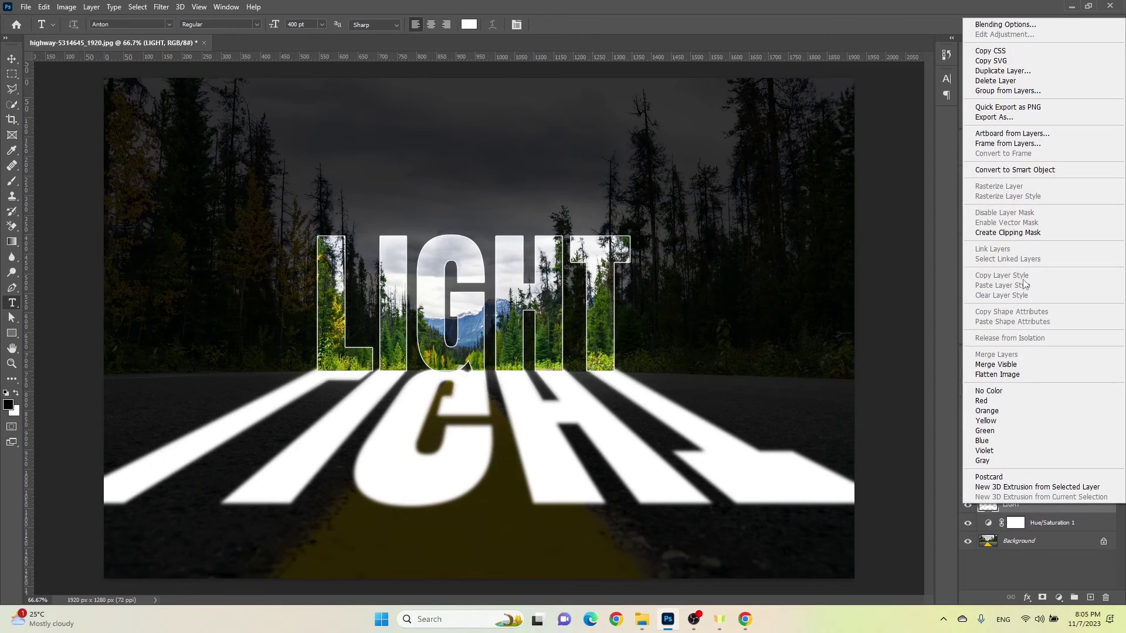
{"action": "left_click", "coordinate": [1005, 26]}
{"action": "left_click", "coordinate": [1065, 475]}
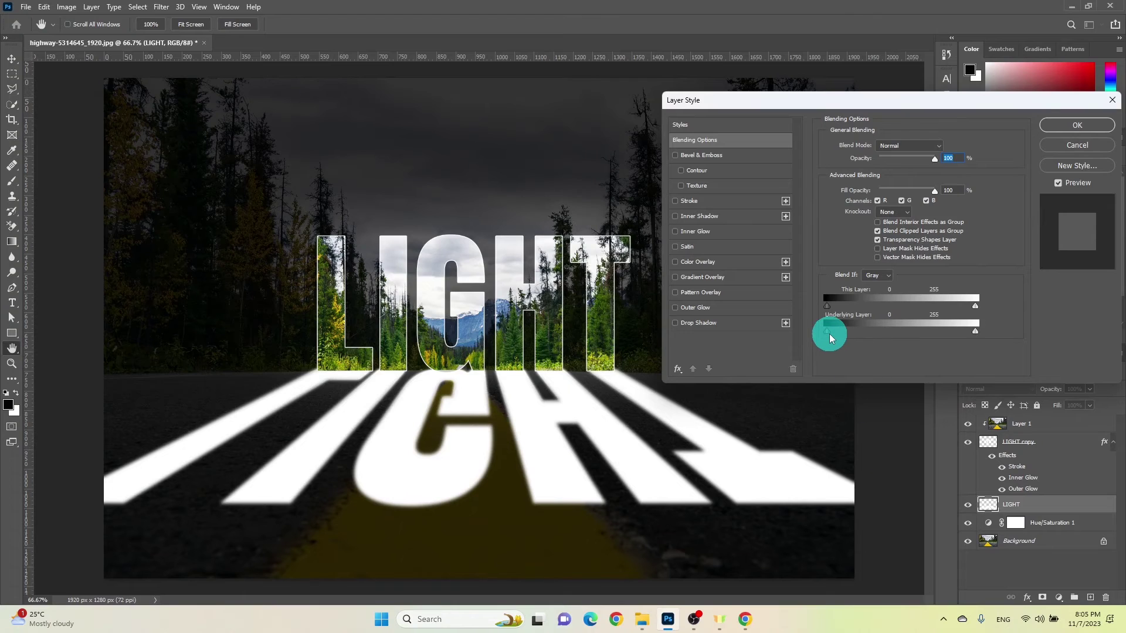
{"action": "left_click_drag", "start_coordinate": [827, 332], "coordinate": [862, 336]}
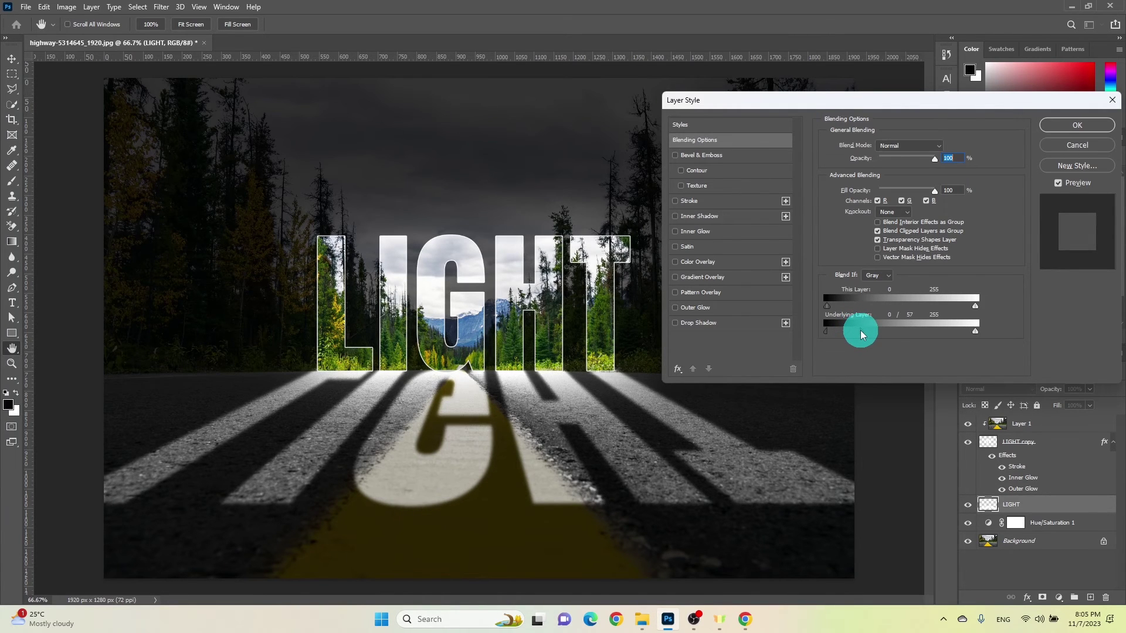